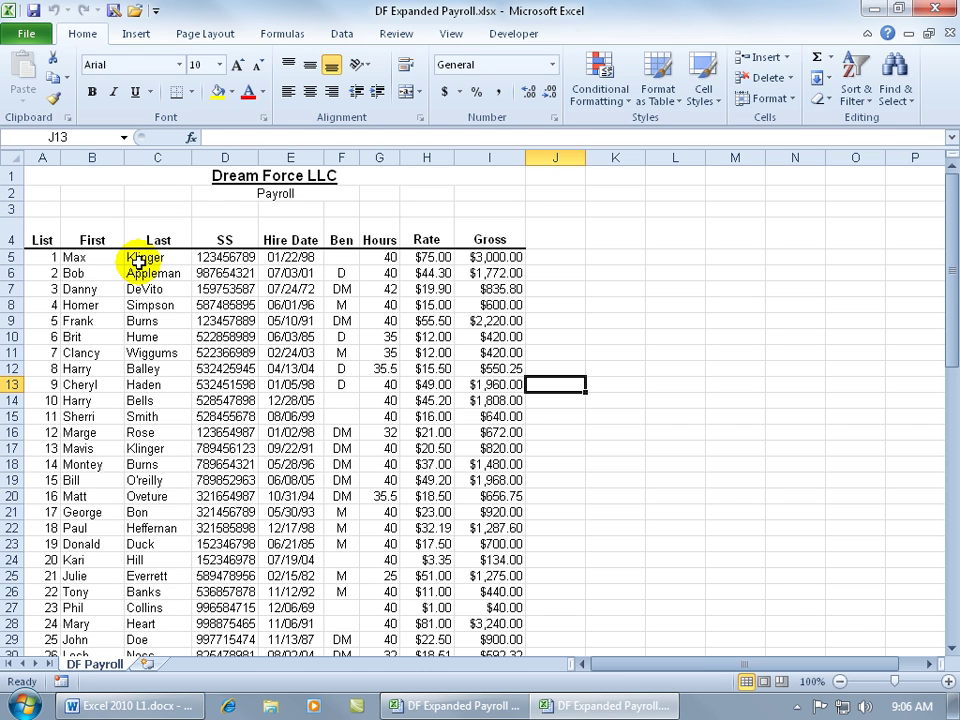
# Preview the printout of the payroll sheet, checking page 2 for column headings and returning to page 1
pyautogui.click(26, 30)
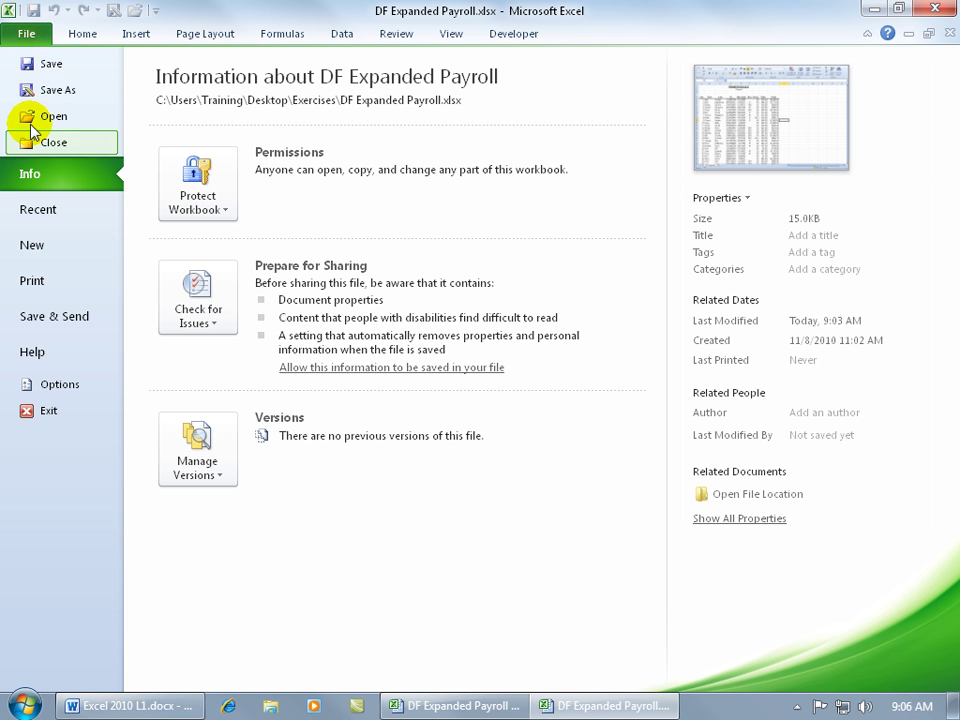
pyautogui.click(30, 280)
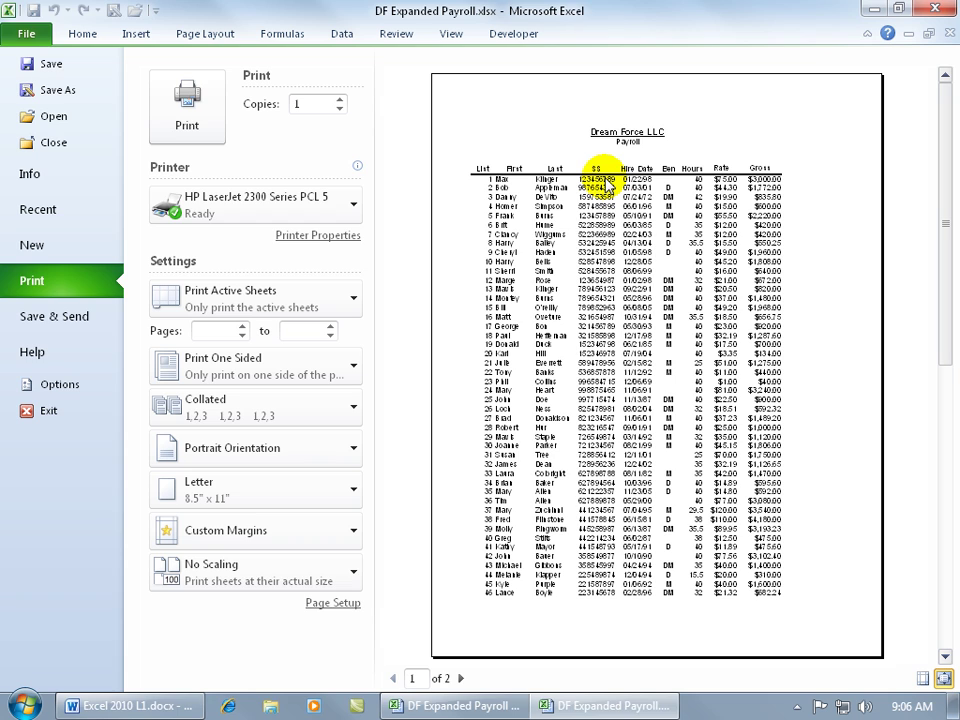
pyautogui.click(460, 678)
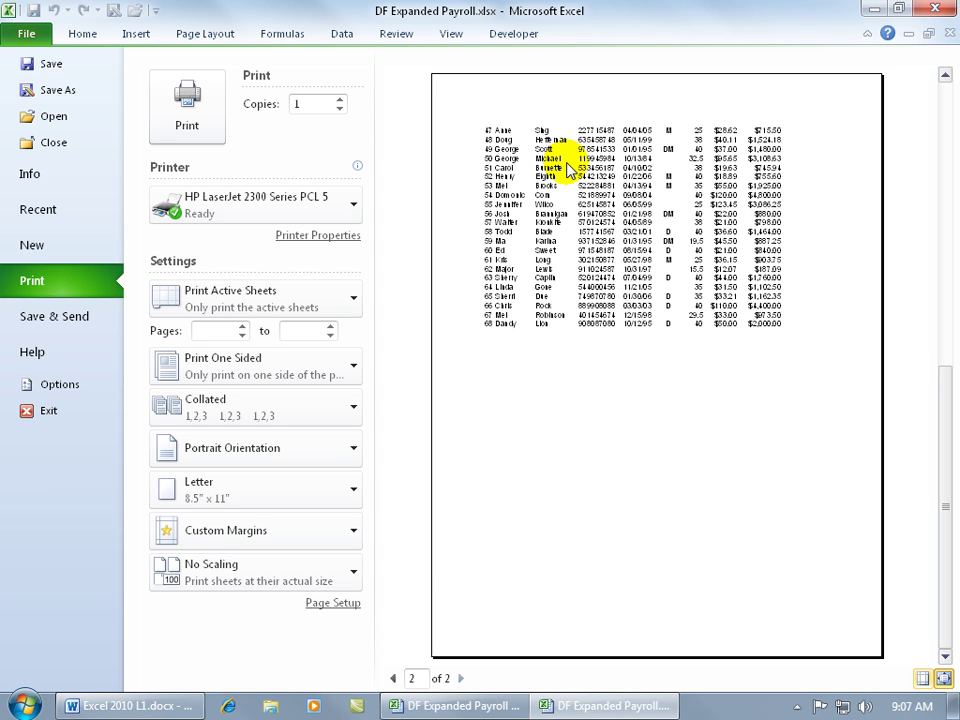
pyautogui.click(393, 678)
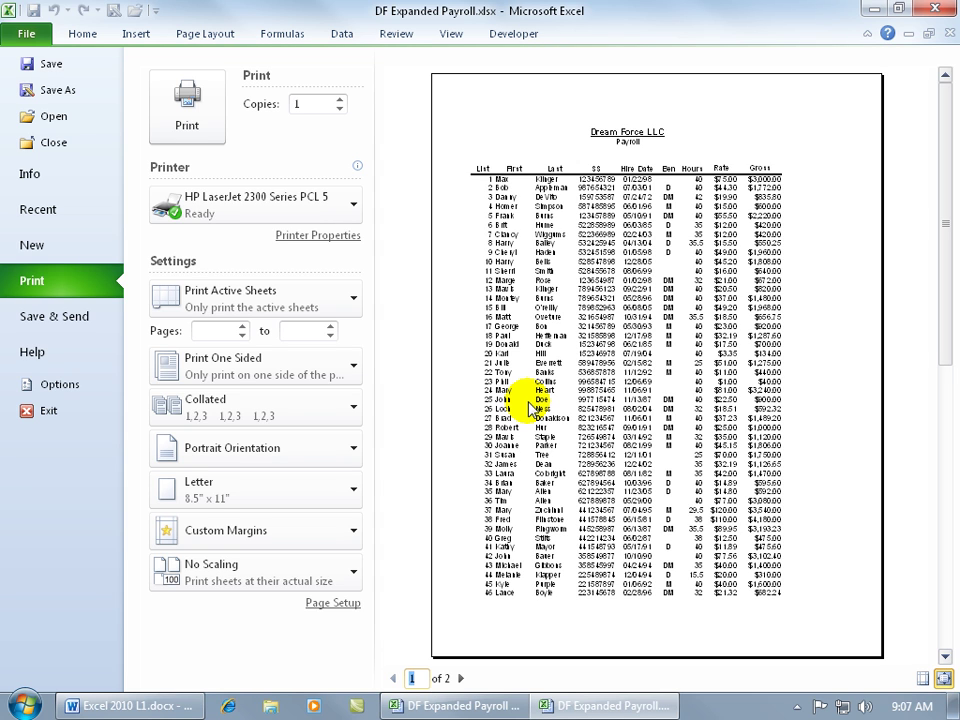
# Open the Print Titles settings from the worksheet, view the repeat rows and columns options, and close the dialog
pyautogui.click(205, 33)
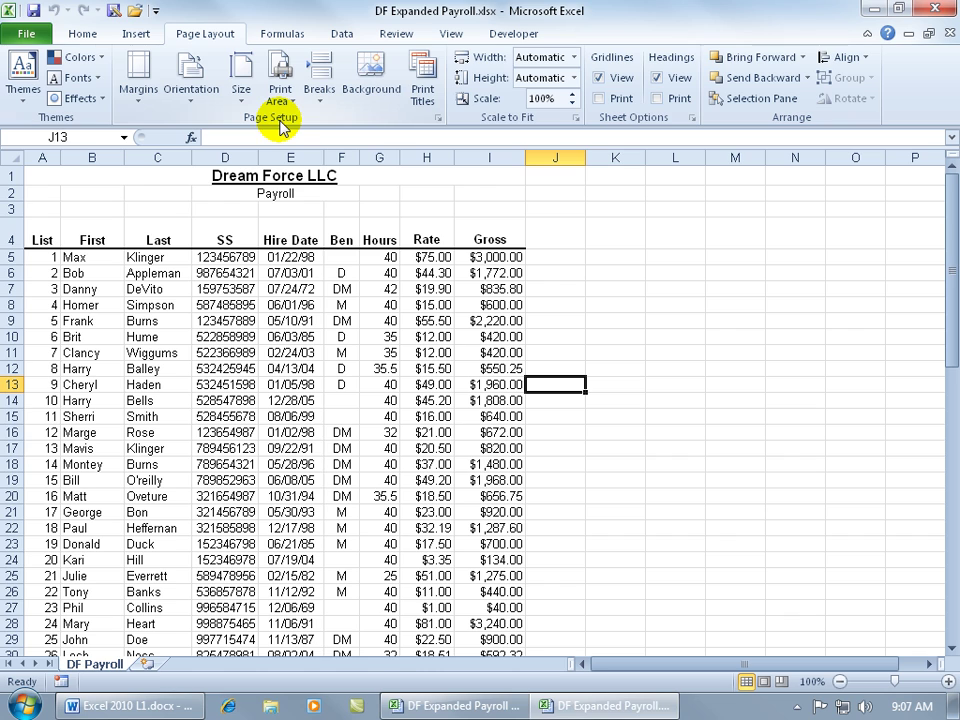
pyautogui.click(424, 90)
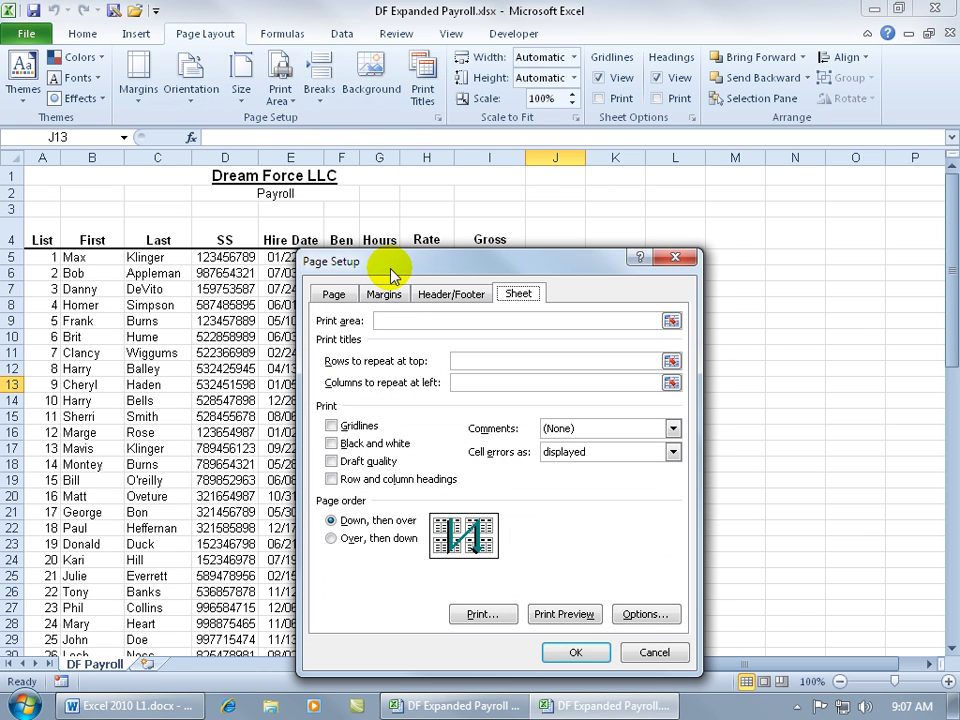
pyautogui.click(516, 298)
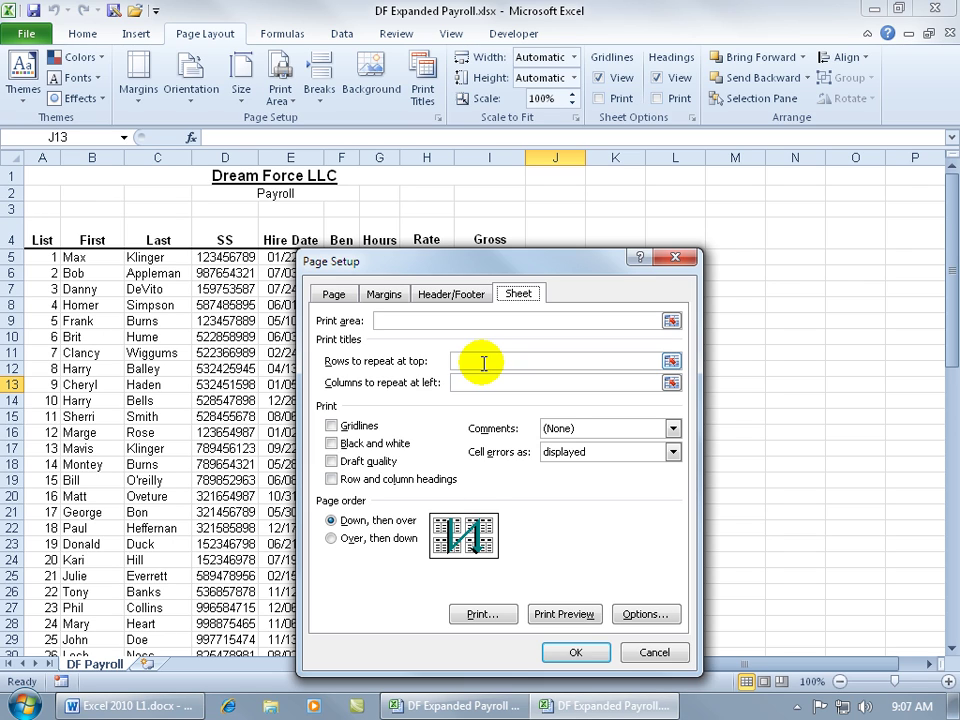
pyautogui.click(675, 257)
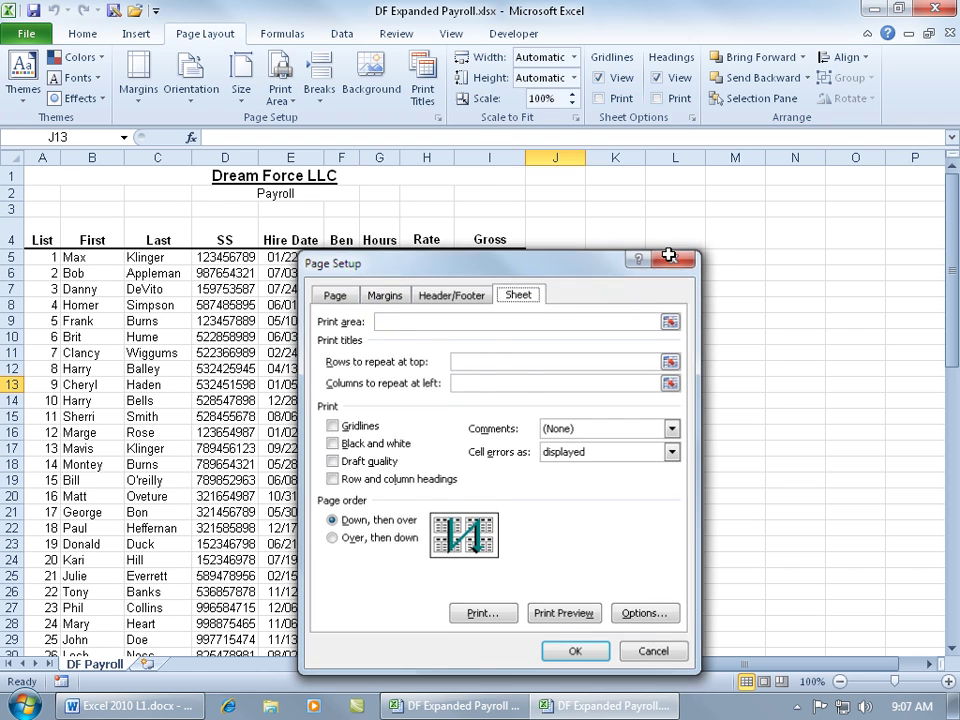
# Open the full Page Setup dialog from the worksheet, view its Sheet options, and close it without changes
pyautogui.click(437, 118)
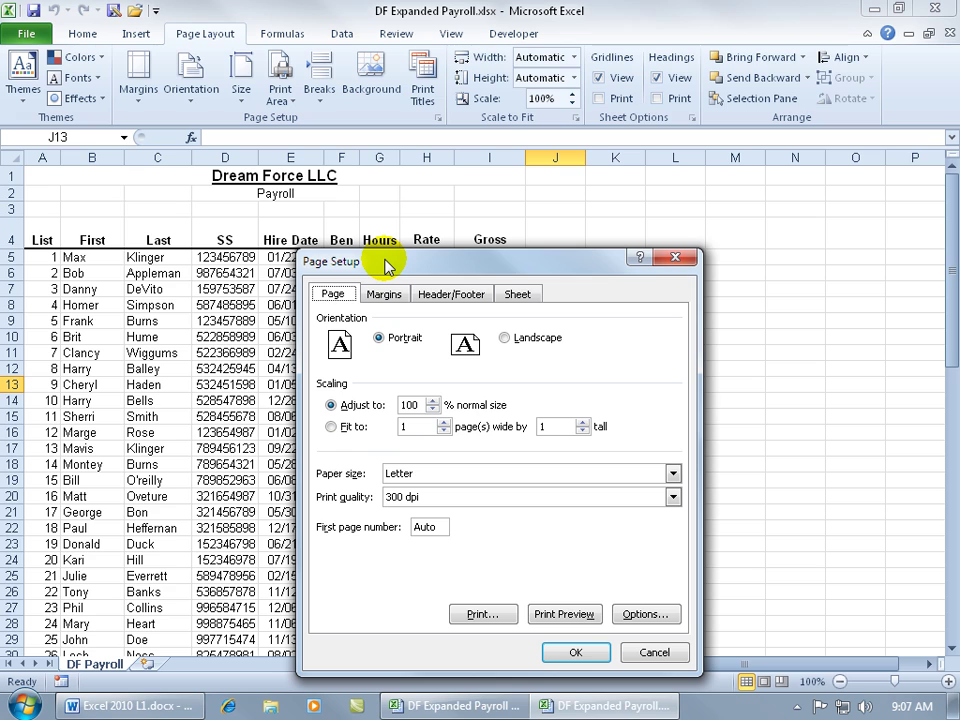
pyautogui.click(526, 296)
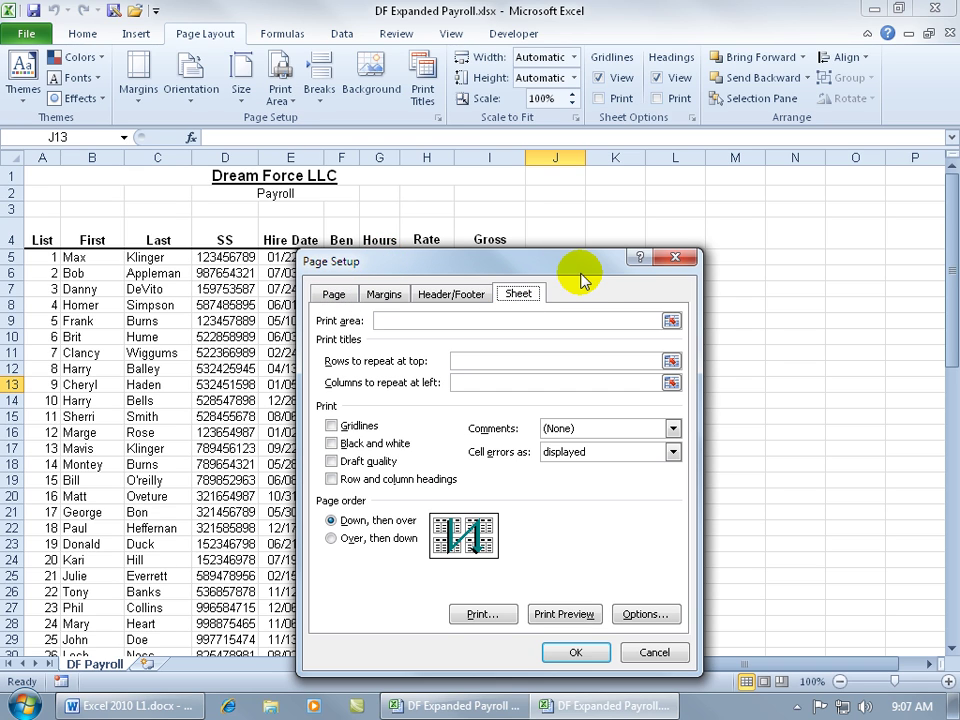
pyautogui.click(675, 258)
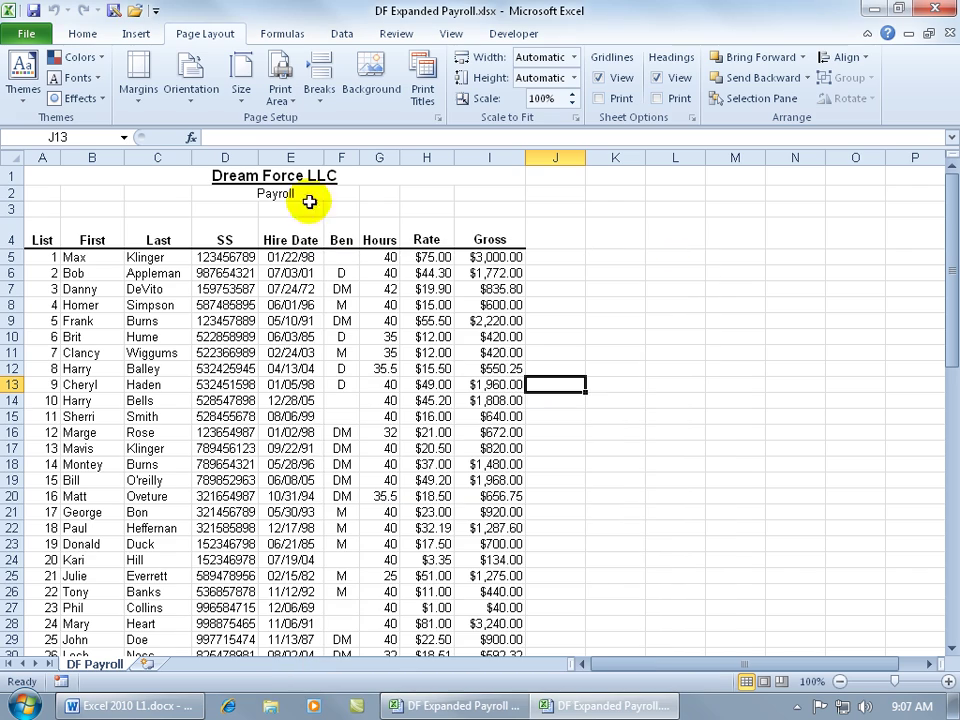
# Check the Sheet options in Page Setup opened directly from the print preview, and dismiss the dialog
pyautogui.click(30, 40)
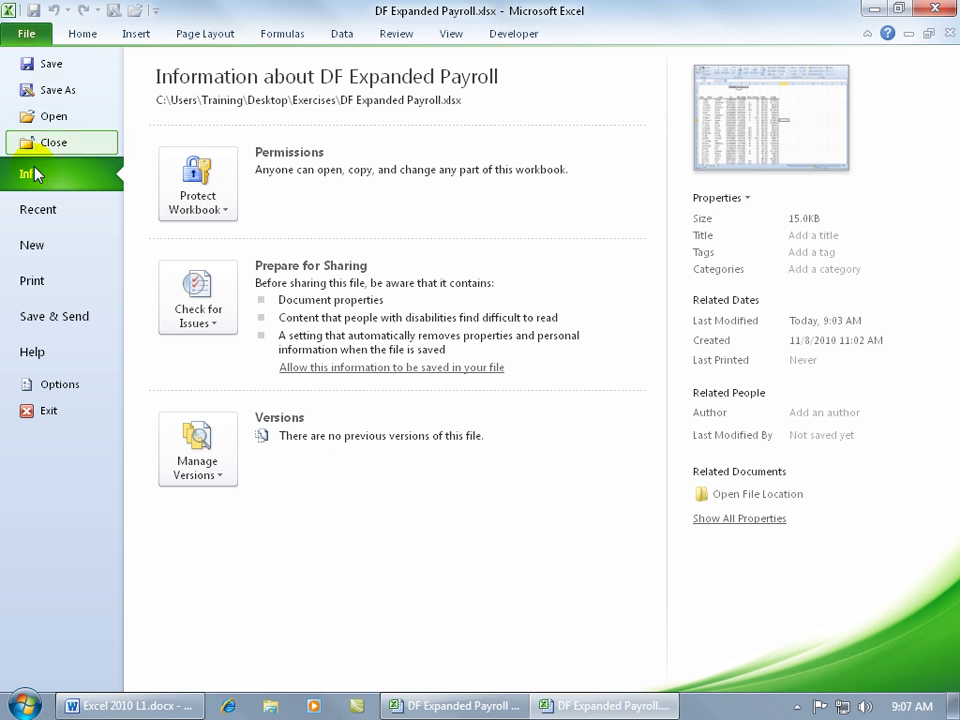
pyautogui.click(19, 281)
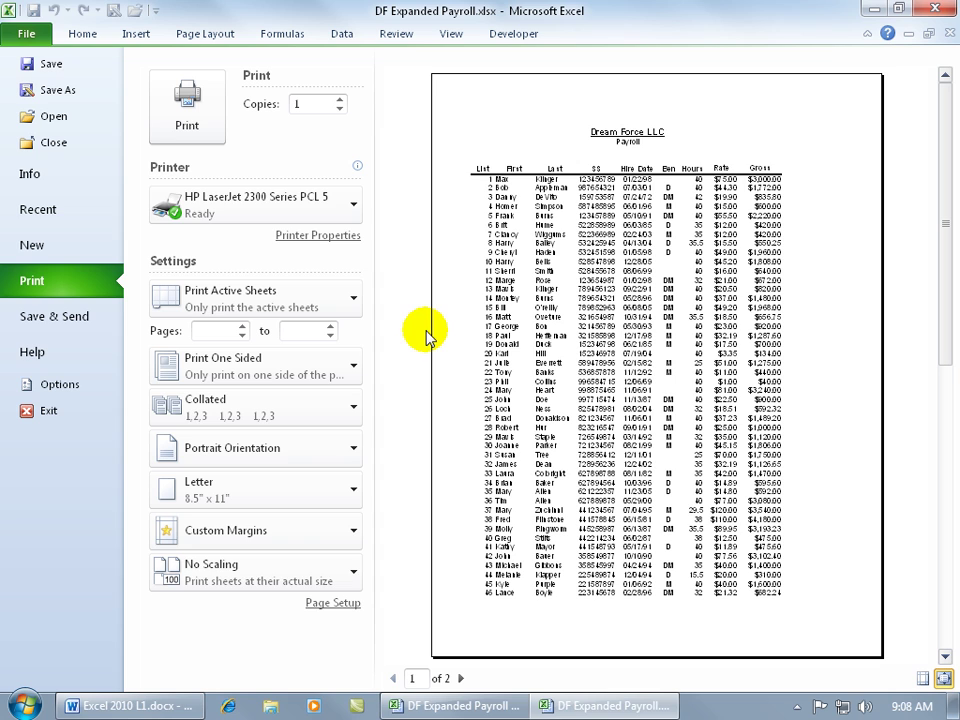
pyautogui.click(340, 604)
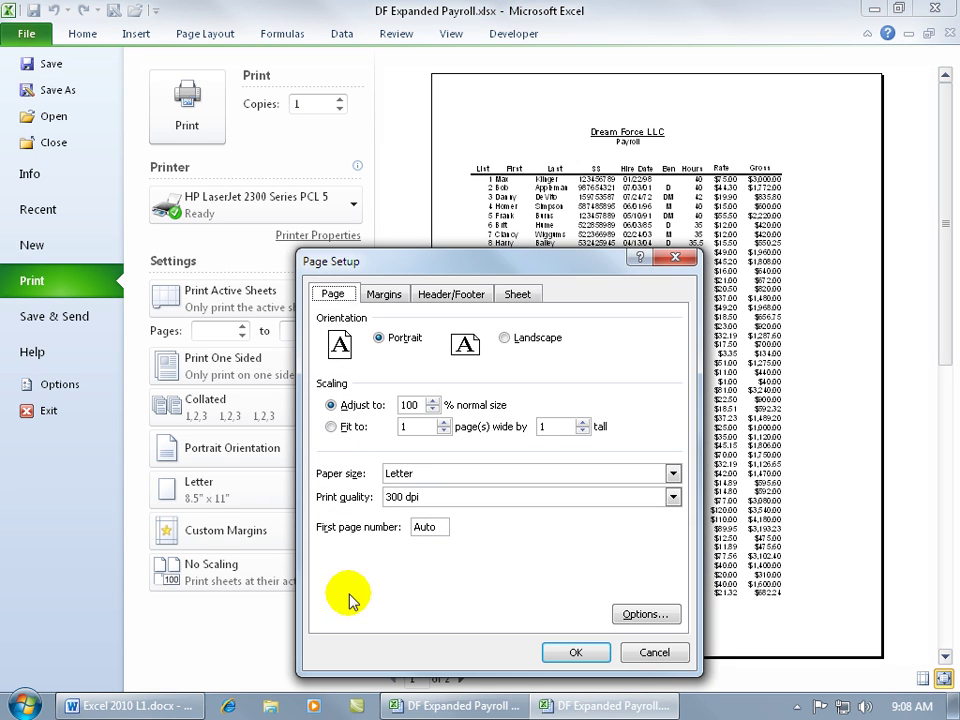
pyautogui.click(518, 293)
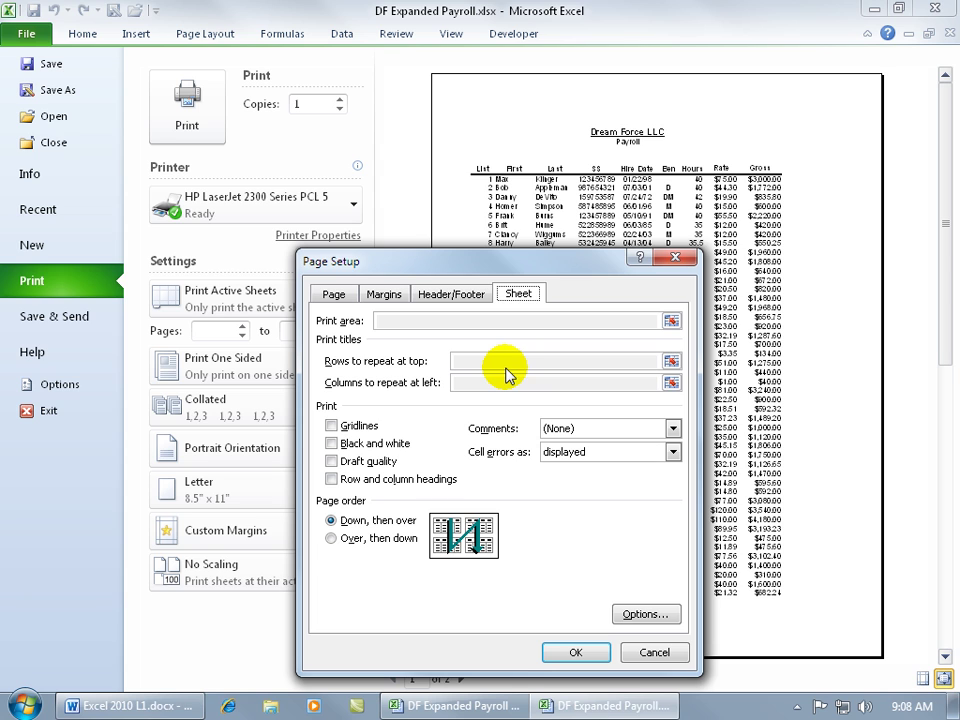
pyautogui.click(673, 258)
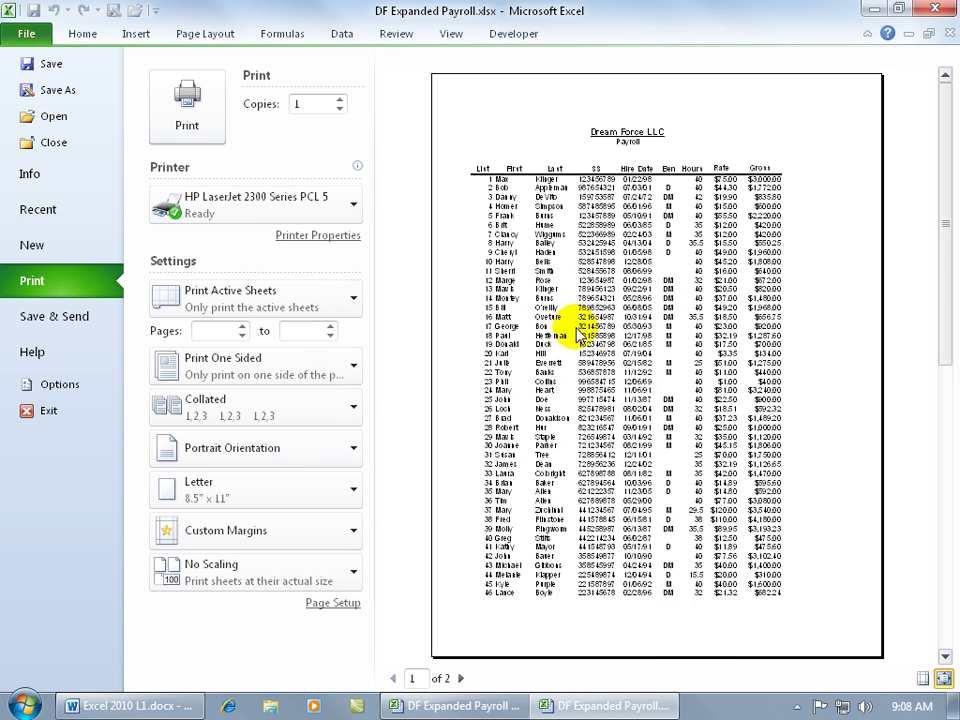
# Open Page Setup through the custom margins option of the print settings, view the Sheet options, and close it
pyautogui.click(328, 530)
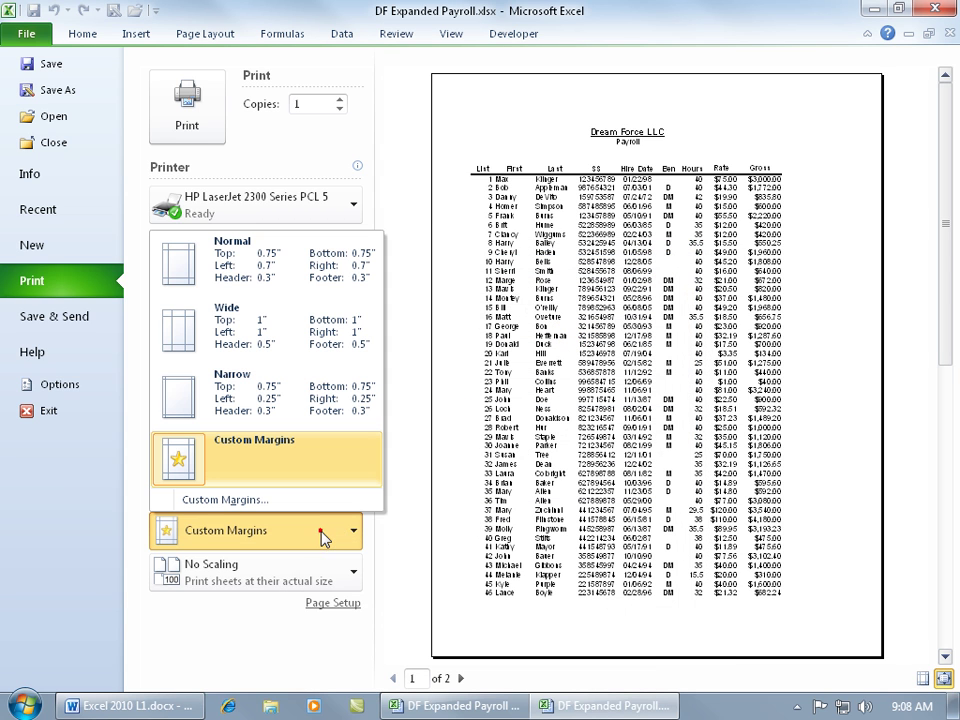
pyautogui.click(251, 505)
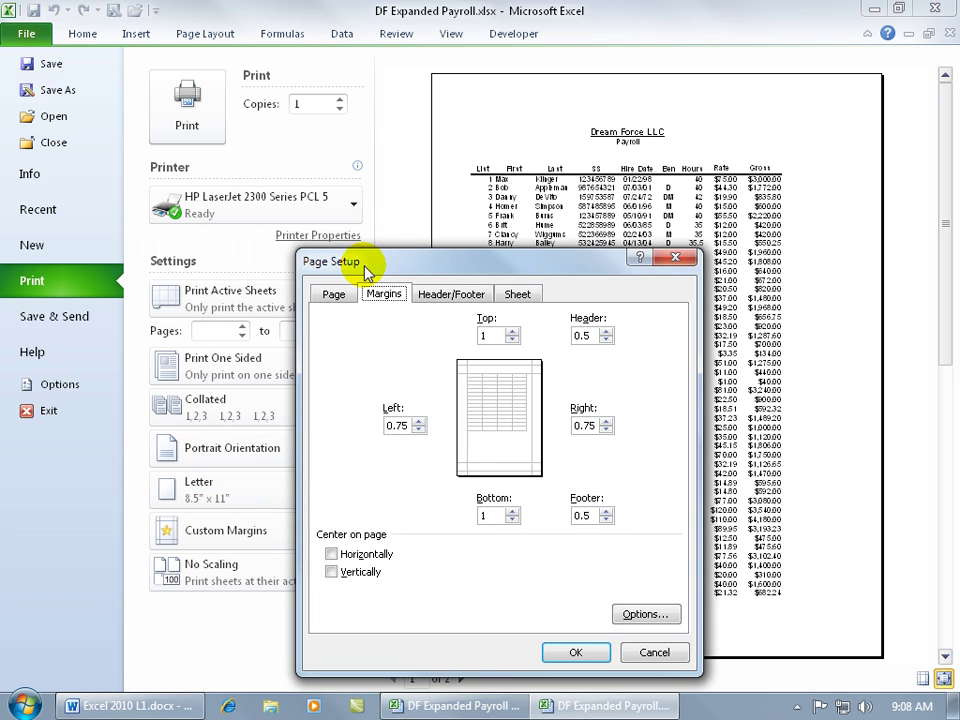
pyautogui.click(517, 296)
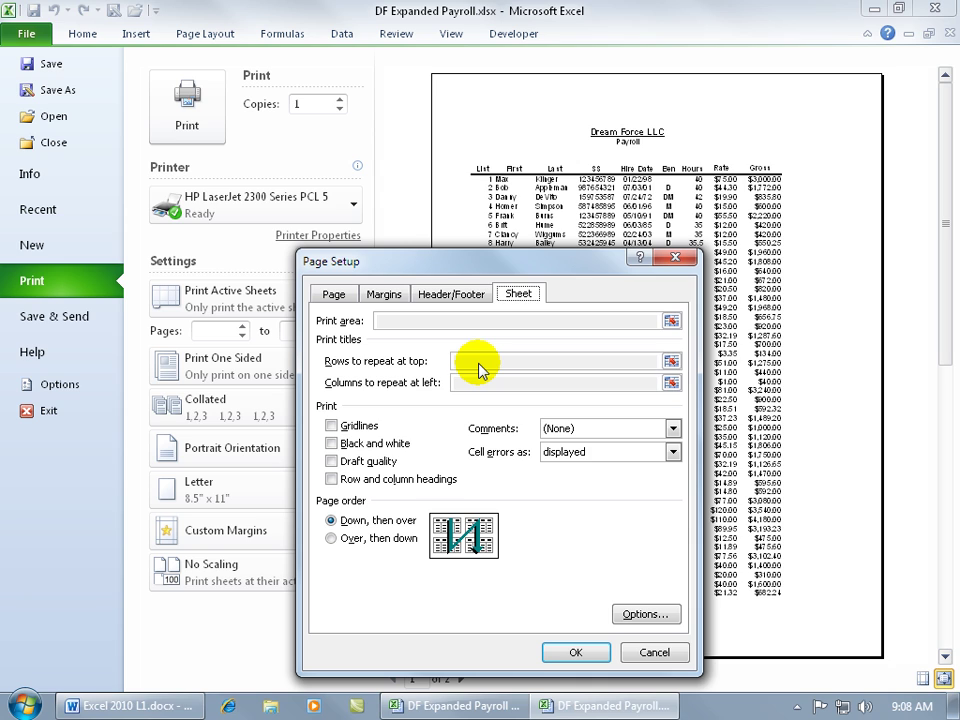
pyautogui.click(675, 257)
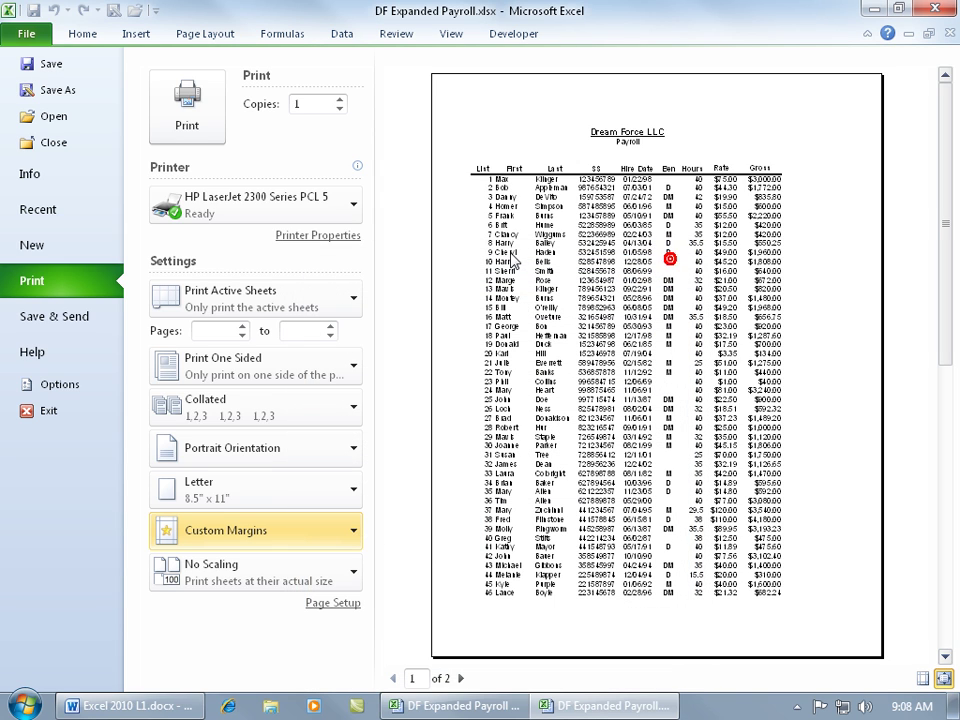
# Set row 4 ($4:$4) as the row to repeat at the top of printed pages and preview page 2
pyautogui.click(226, 35)
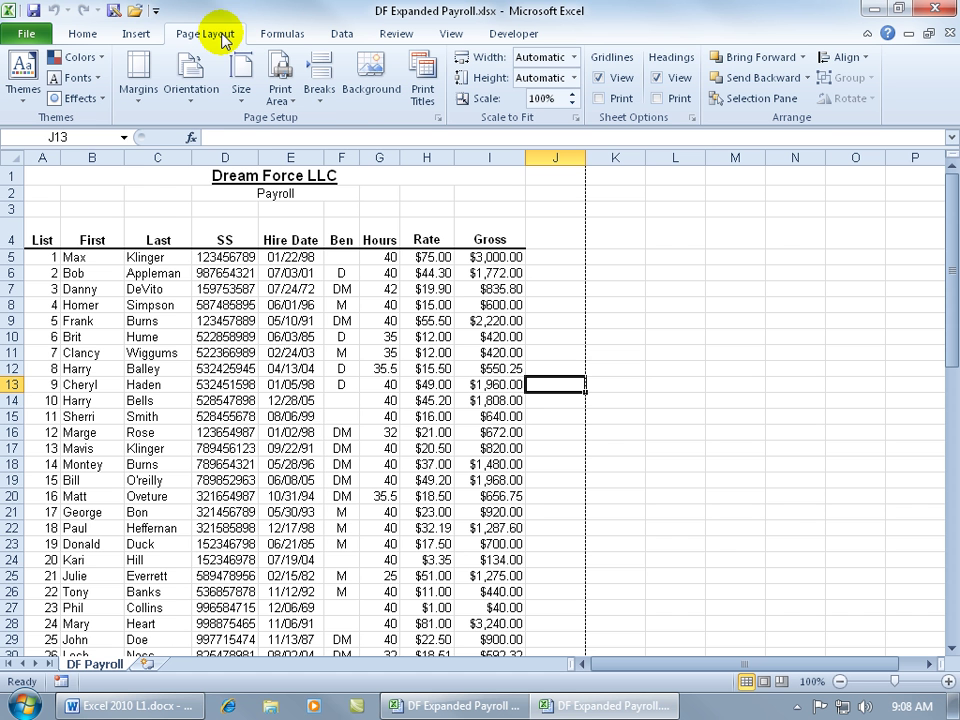
pyautogui.click(423, 78)
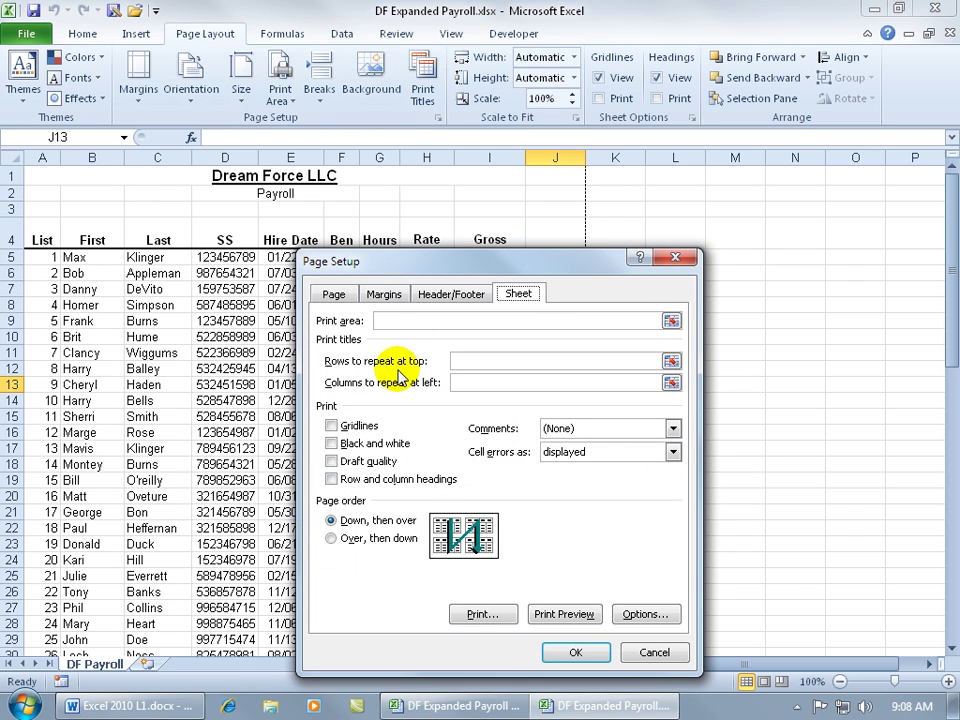
pyautogui.click(670, 364)
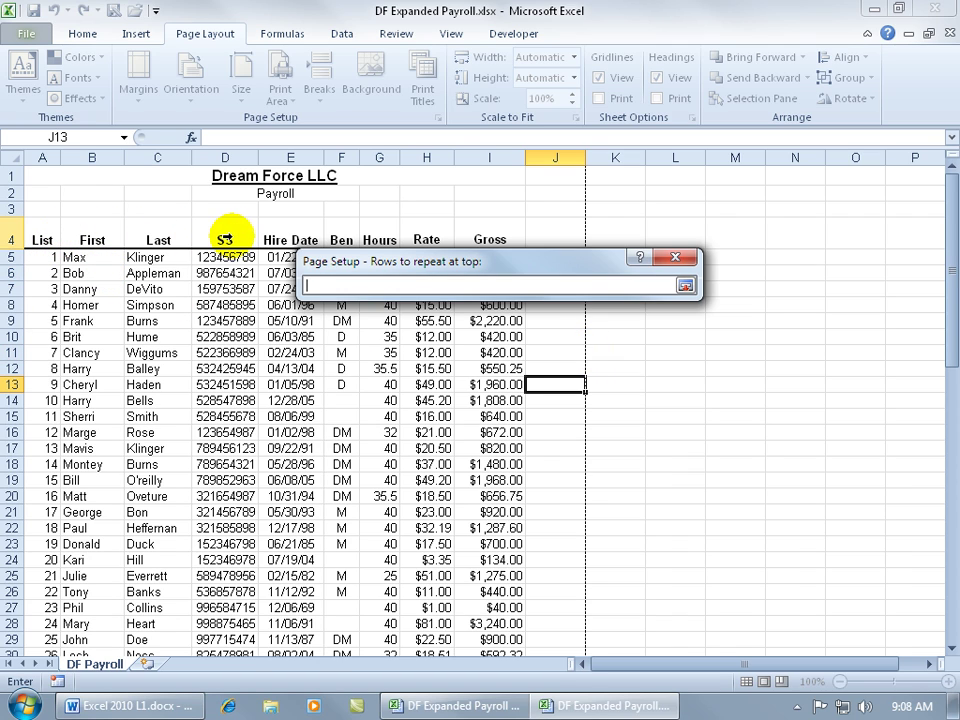
pyautogui.click(175, 239)
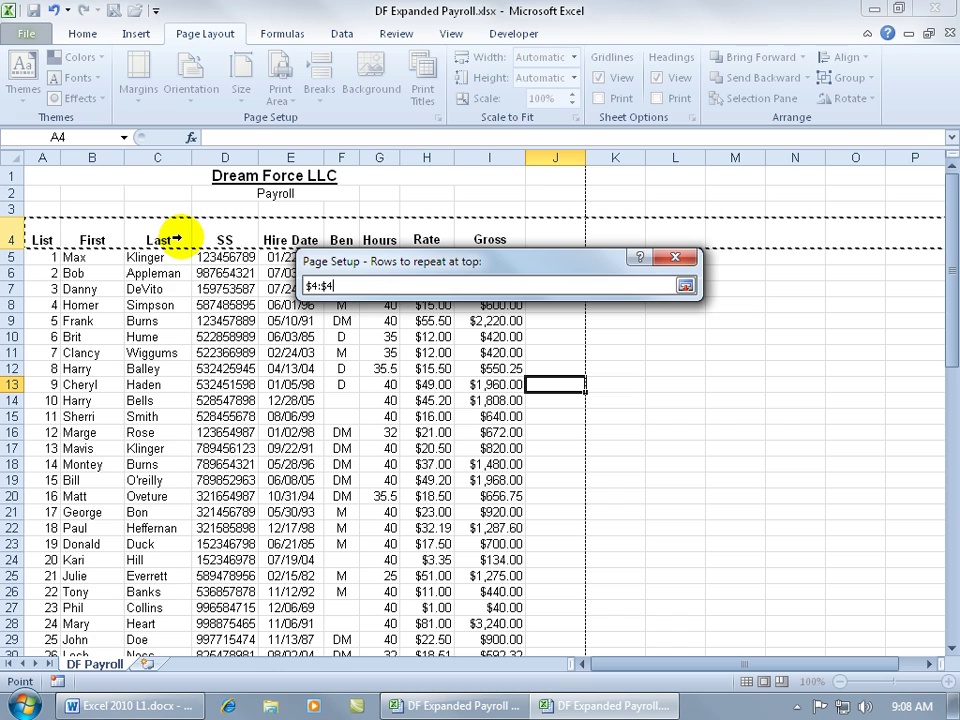
pyautogui.click(684, 288)
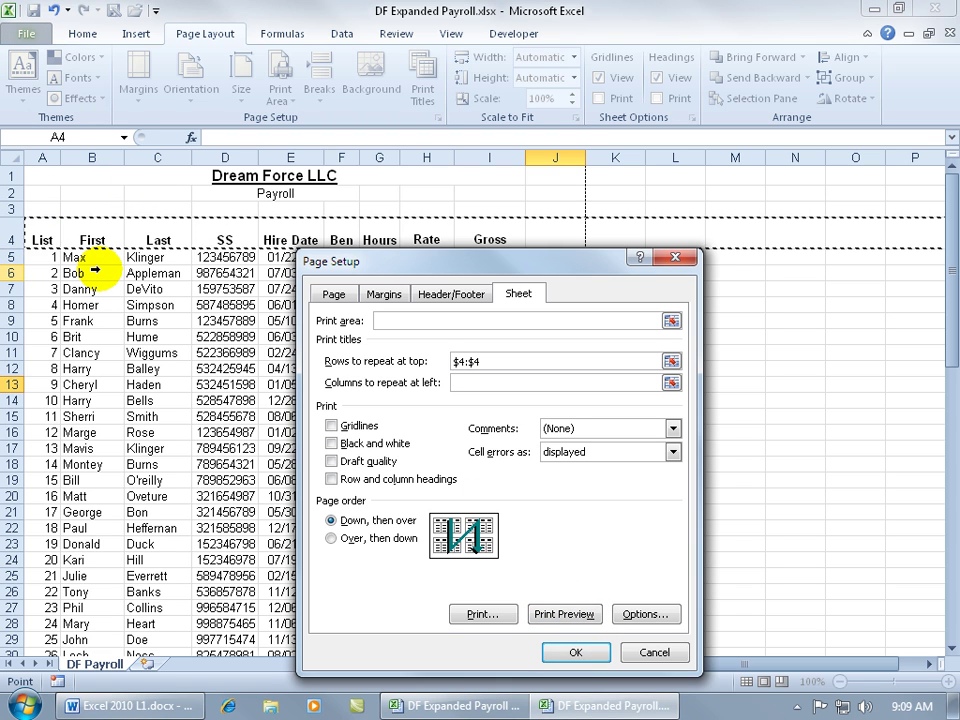
pyautogui.click(566, 614)
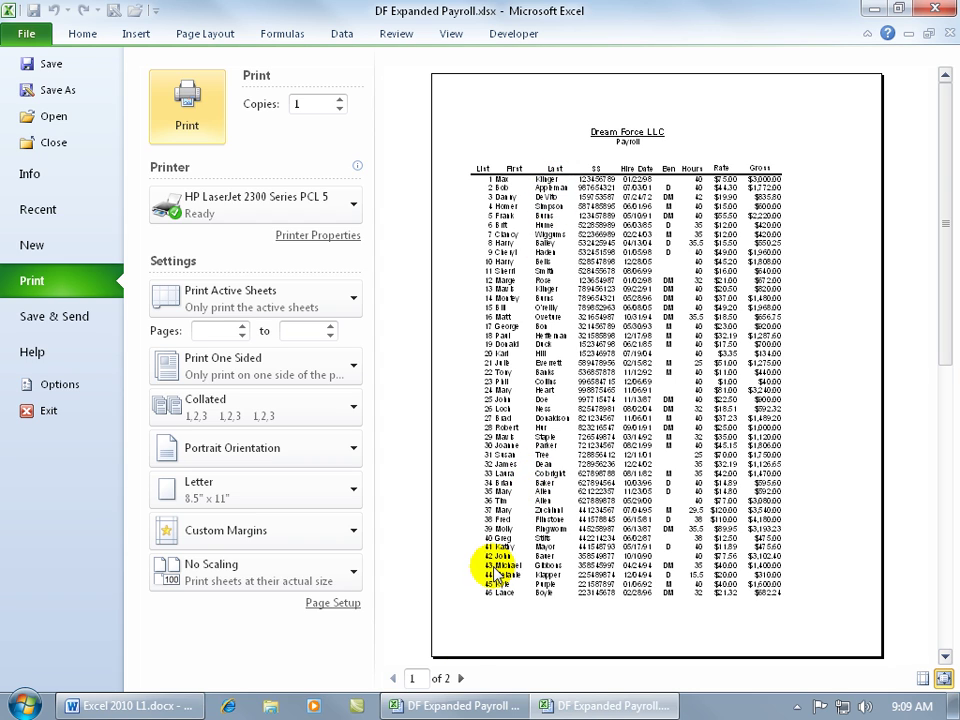
pyautogui.click(460, 678)
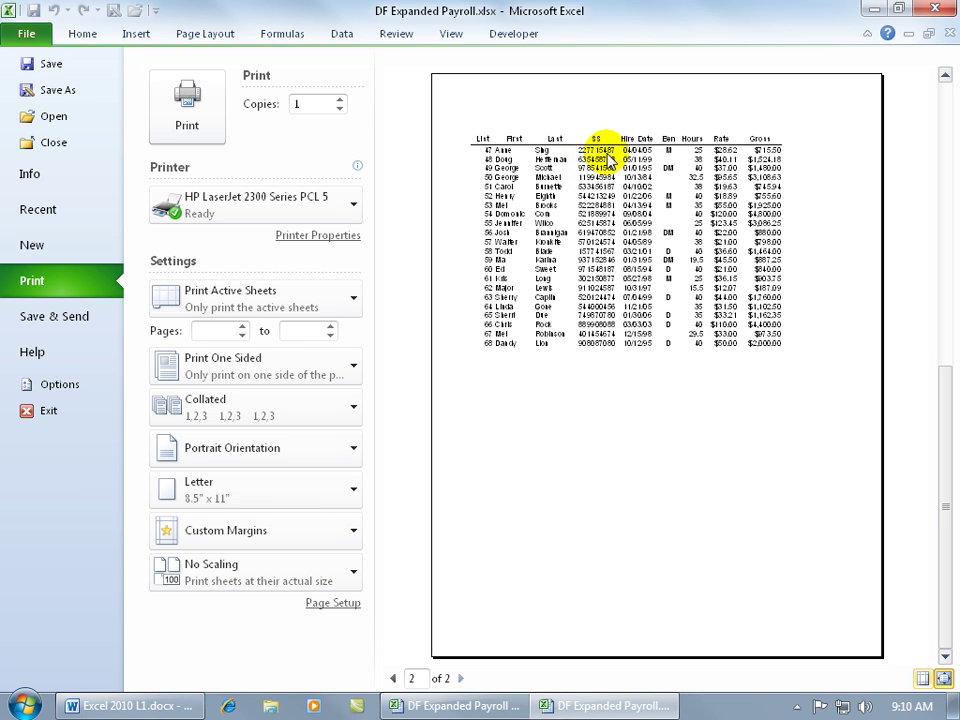
# Return to the worksheet and close the DF Expanded Payroll workbook without saving the changes
pyautogui.click(80, 38)
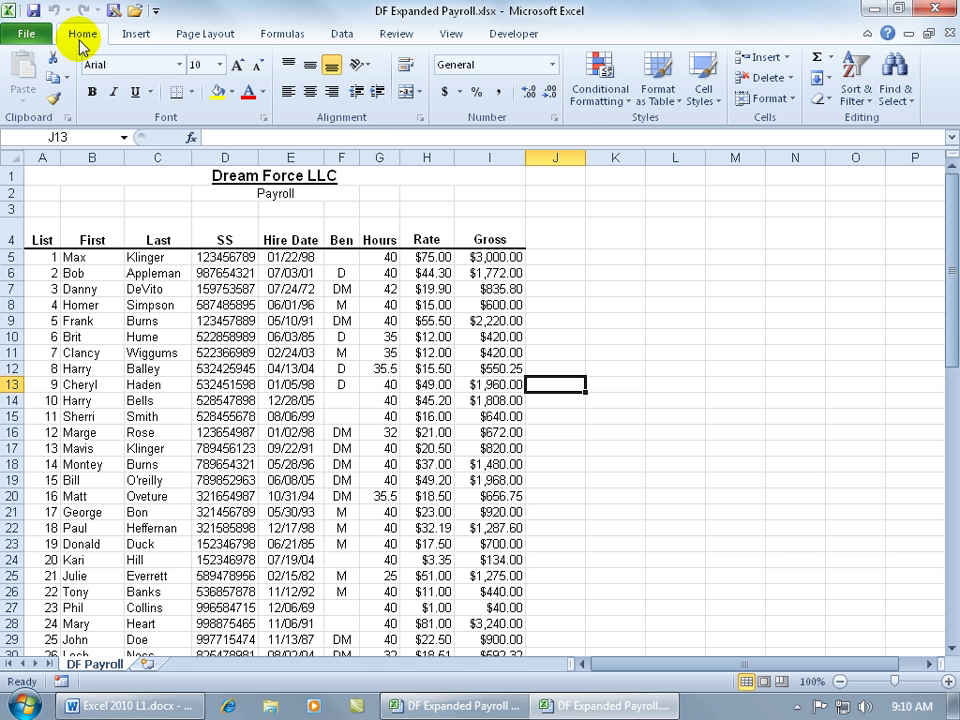
pyautogui.click(950, 35)
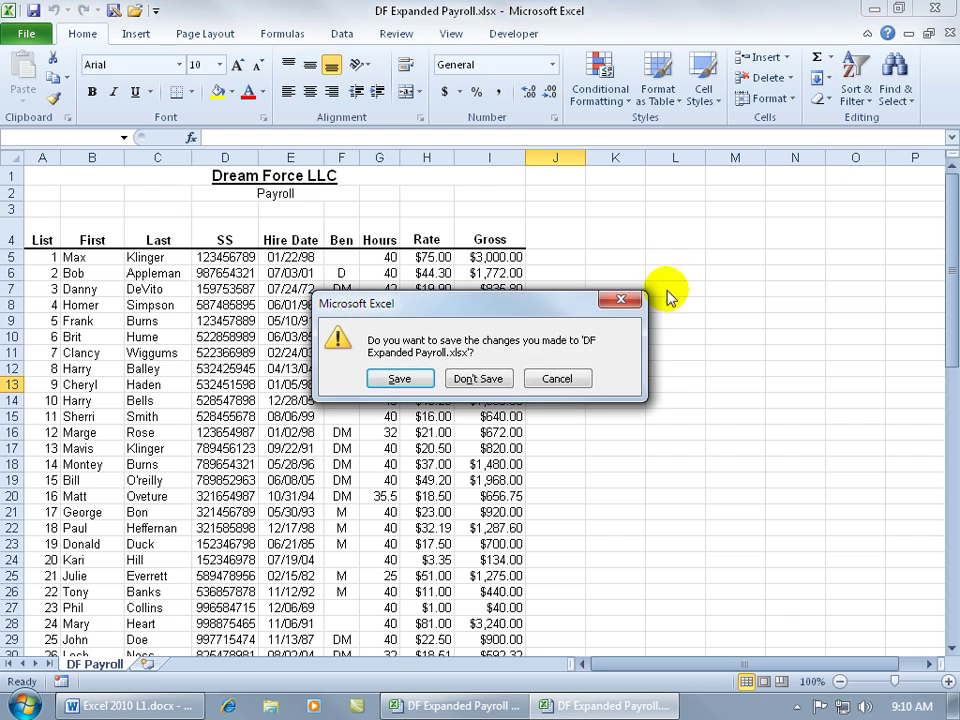
pyautogui.click(480, 380)
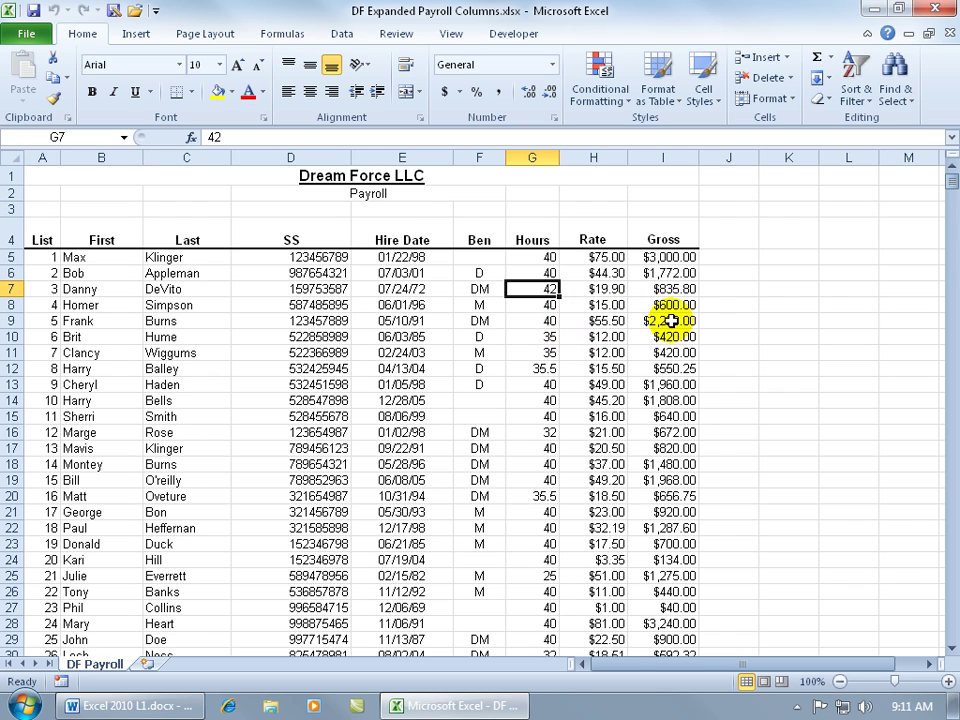
# Preview the printout of DF Expanded Payroll Columns, paging through to page 3 and back to page 2
pyautogui.click(26, 36)
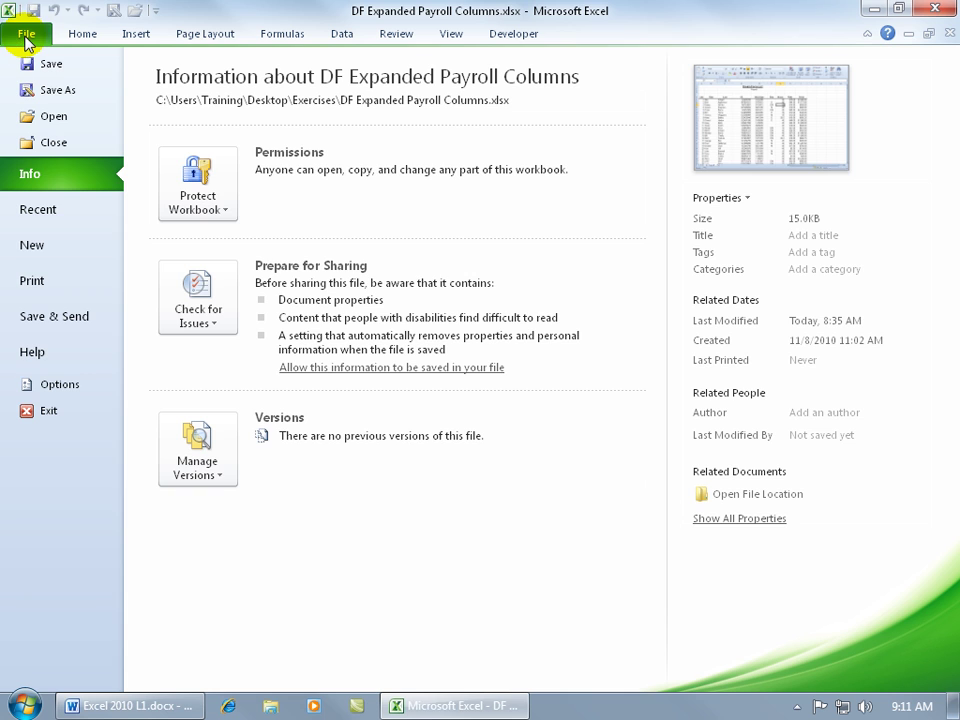
pyautogui.click(30, 280)
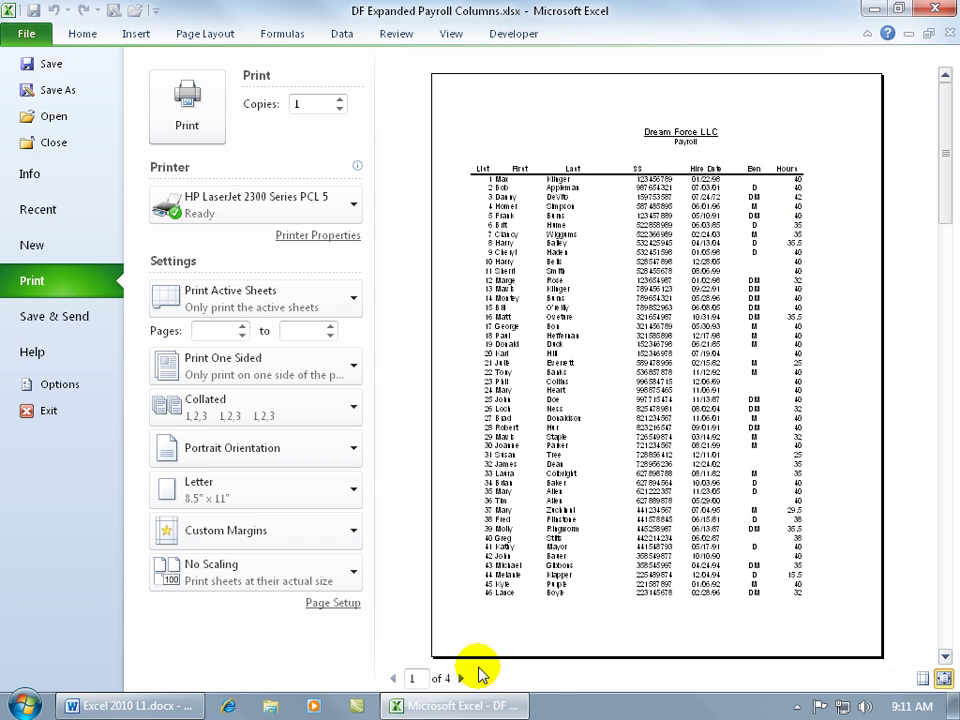
pyautogui.click(461, 679)
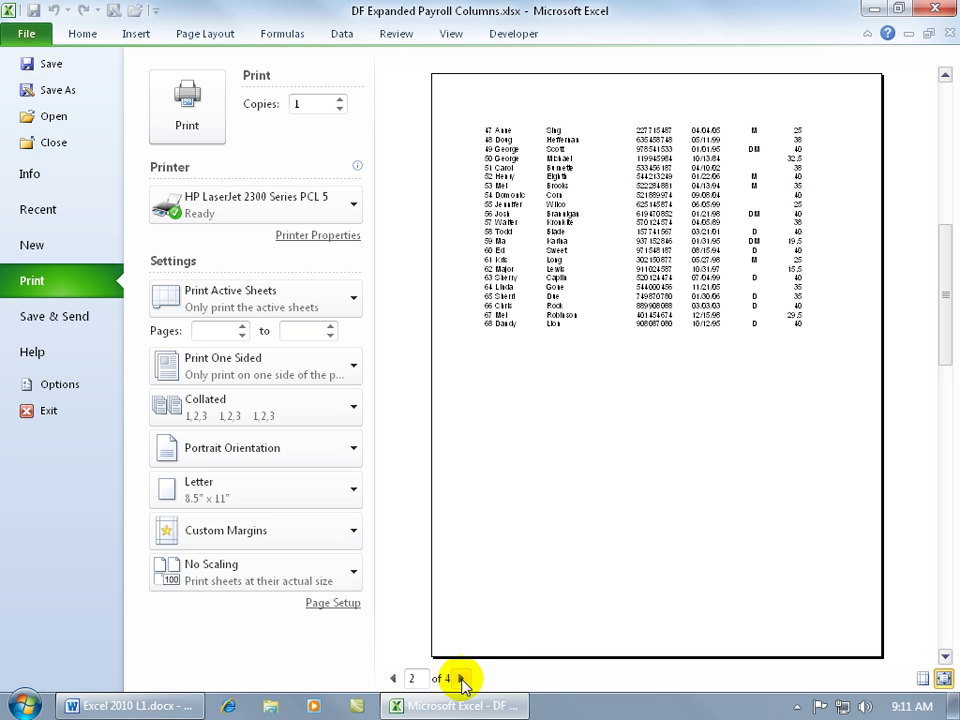
pyautogui.click(461, 679)
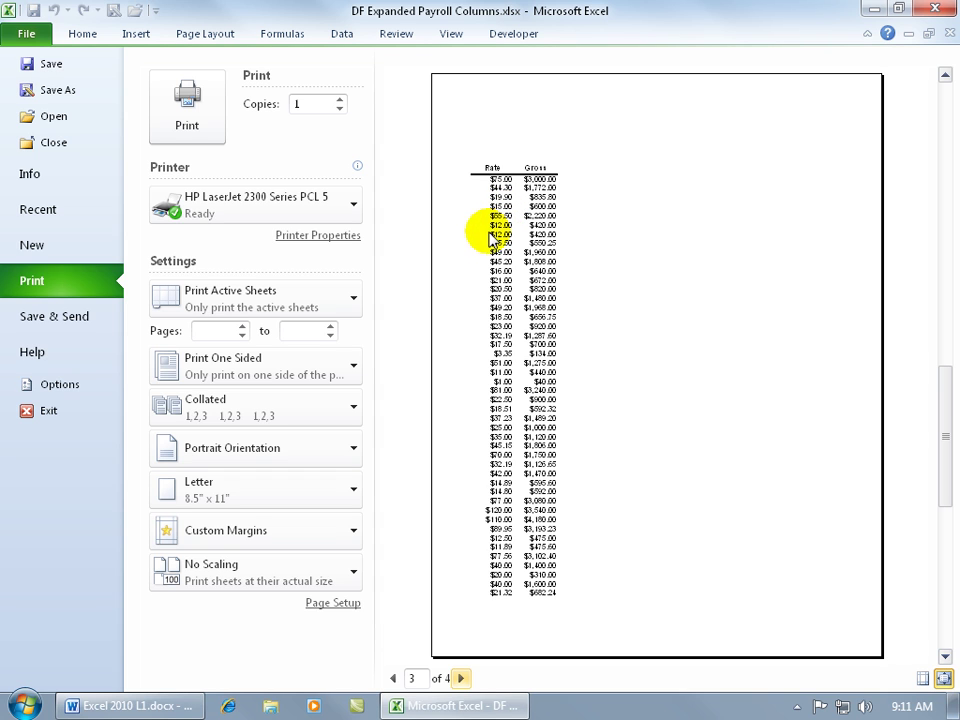
pyautogui.click(393, 678)
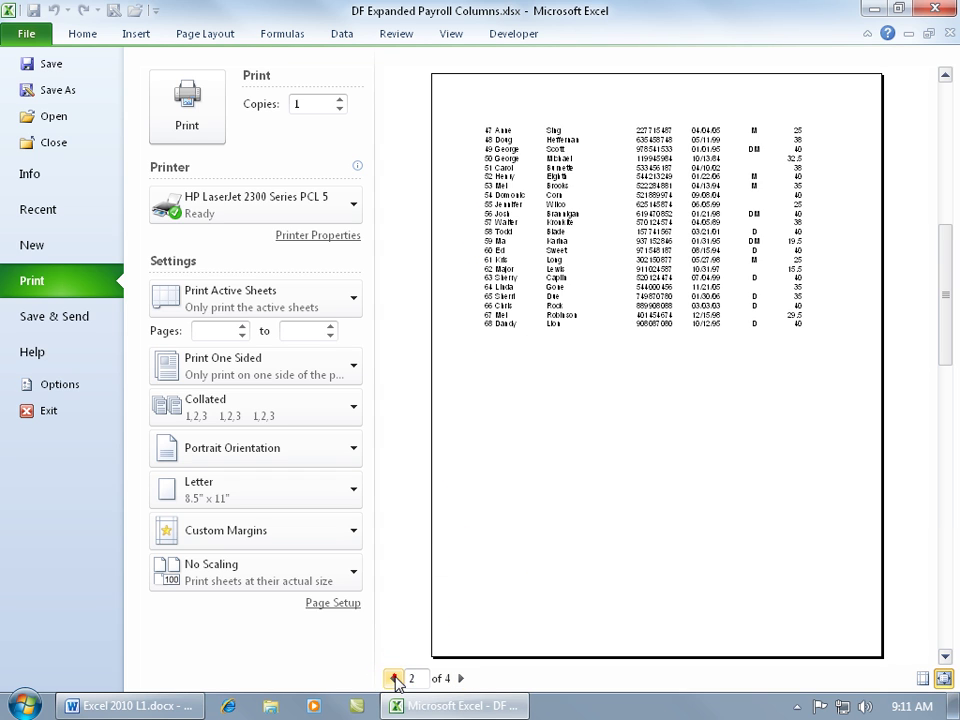
# Return to page 1 of the print preview and page forward to page 3 to compare the columns on each page
pyautogui.click(393, 678)
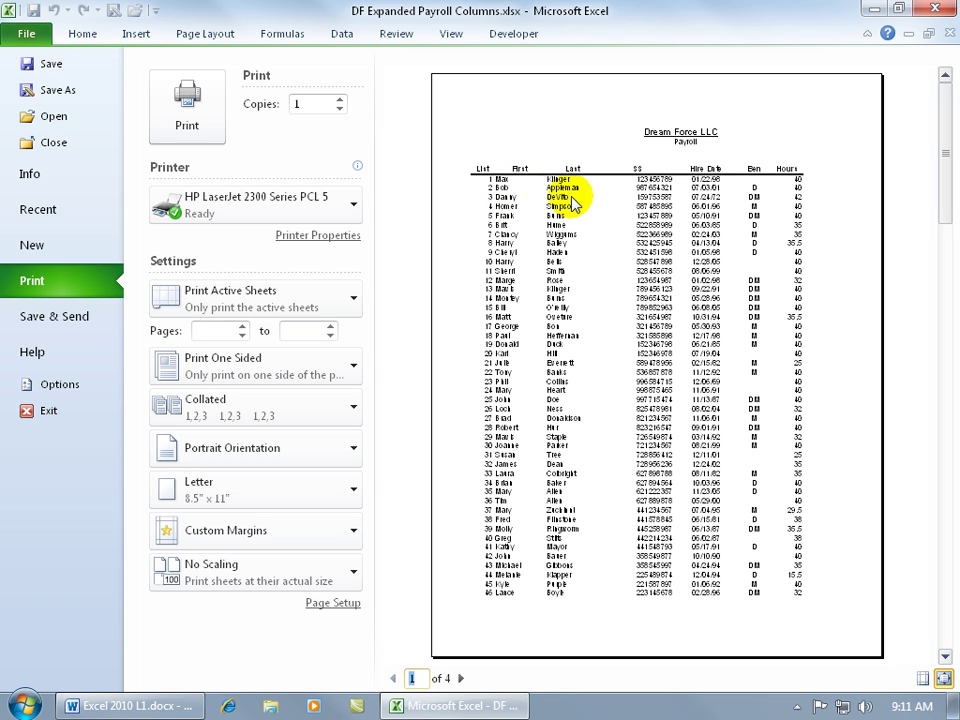
pyautogui.click(460, 678)
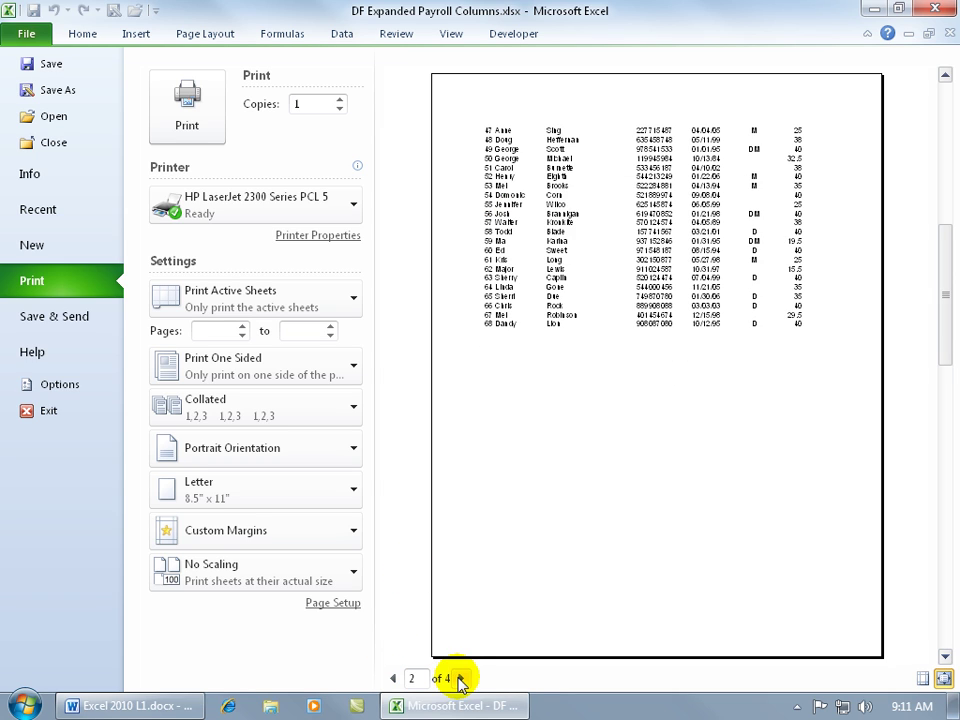
pyautogui.click(460, 678)
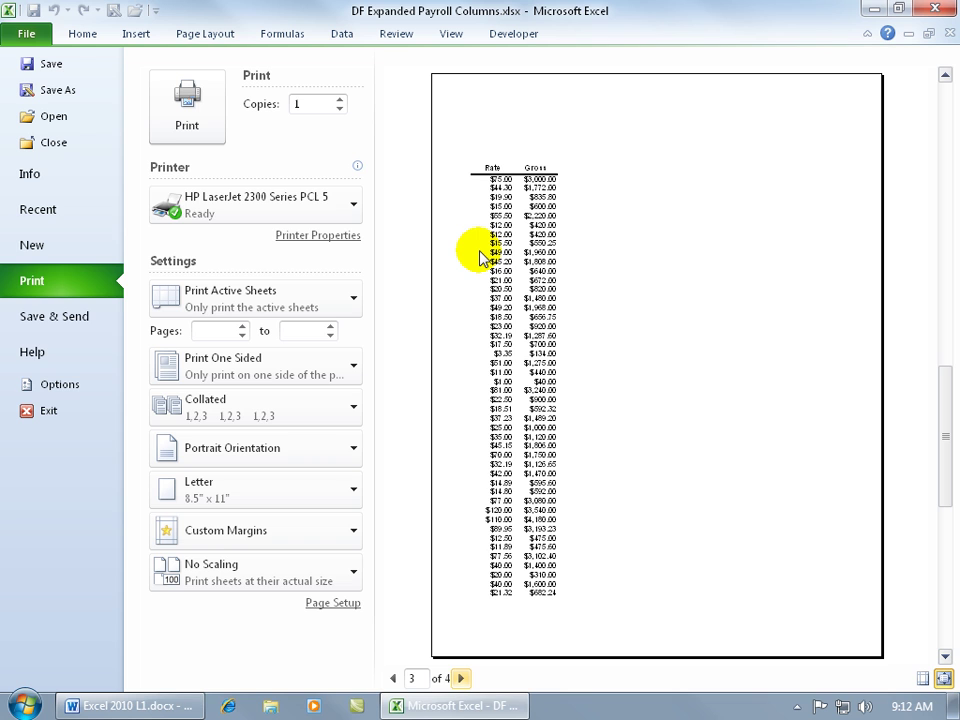
# Return to the worksheet, view the page orientation choices, and close them without choosing one
pyautogui.click(204, 33)
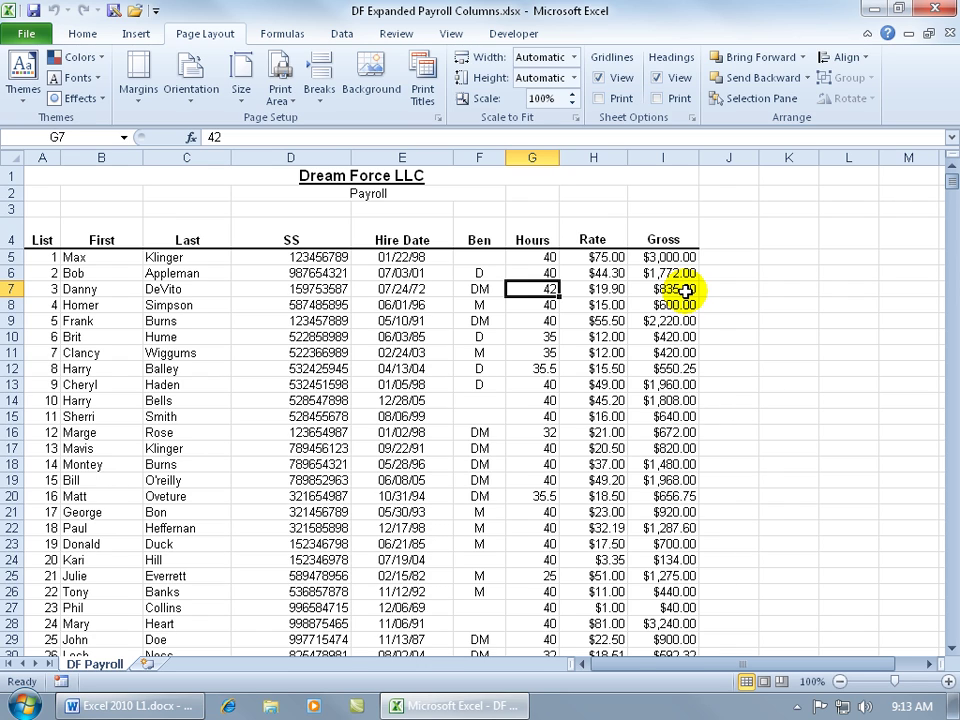
pyautogui.click(195, 102)
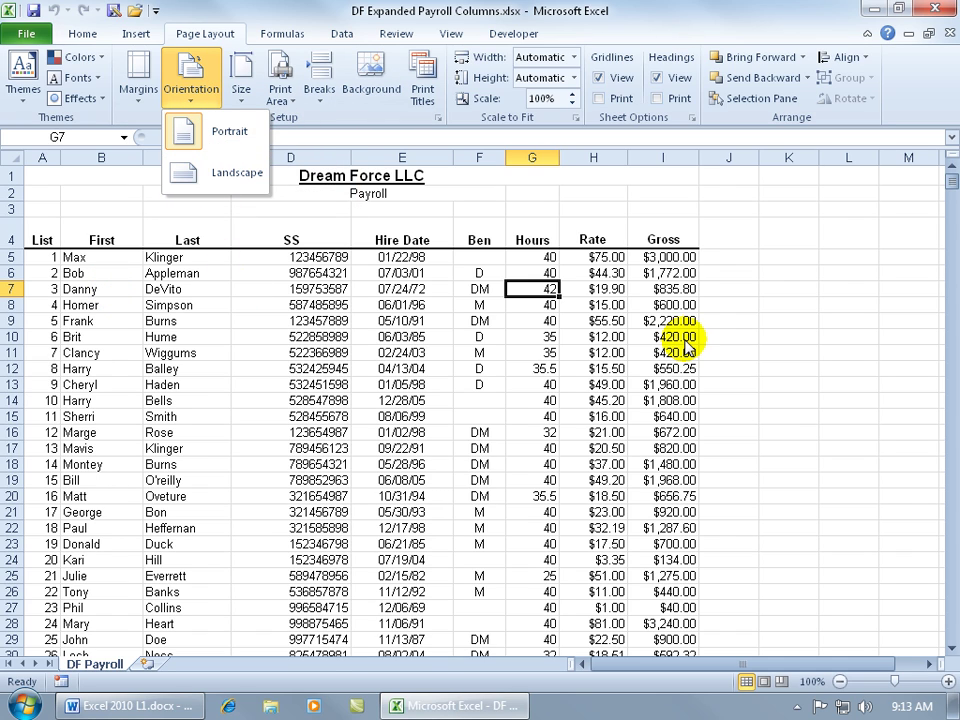
pyautogui.click(295, 15)
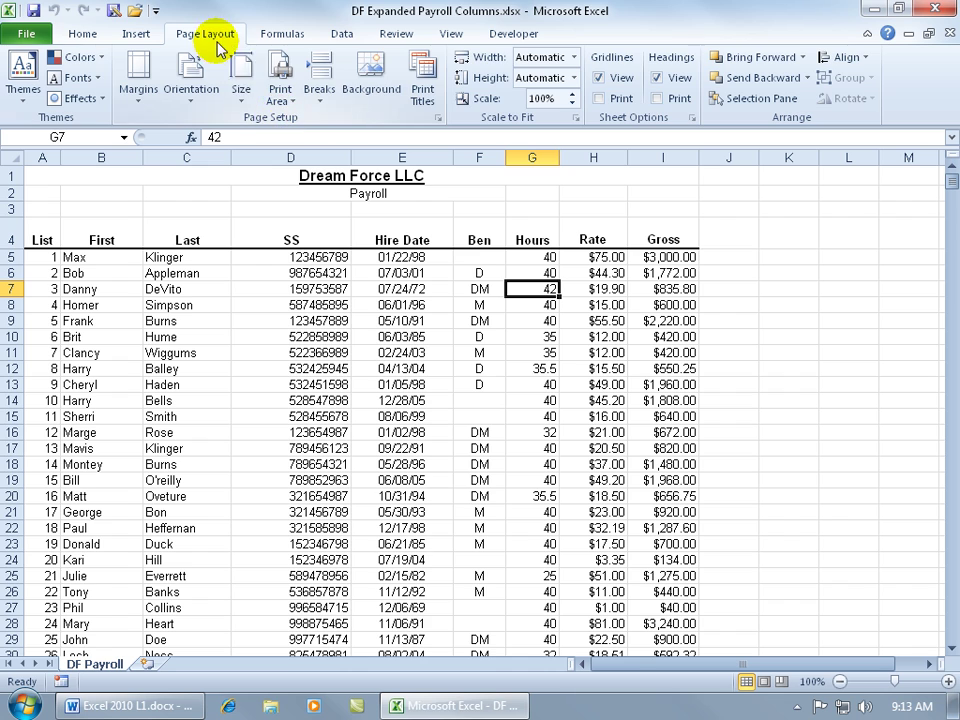
pyautogui.click(424, 90)
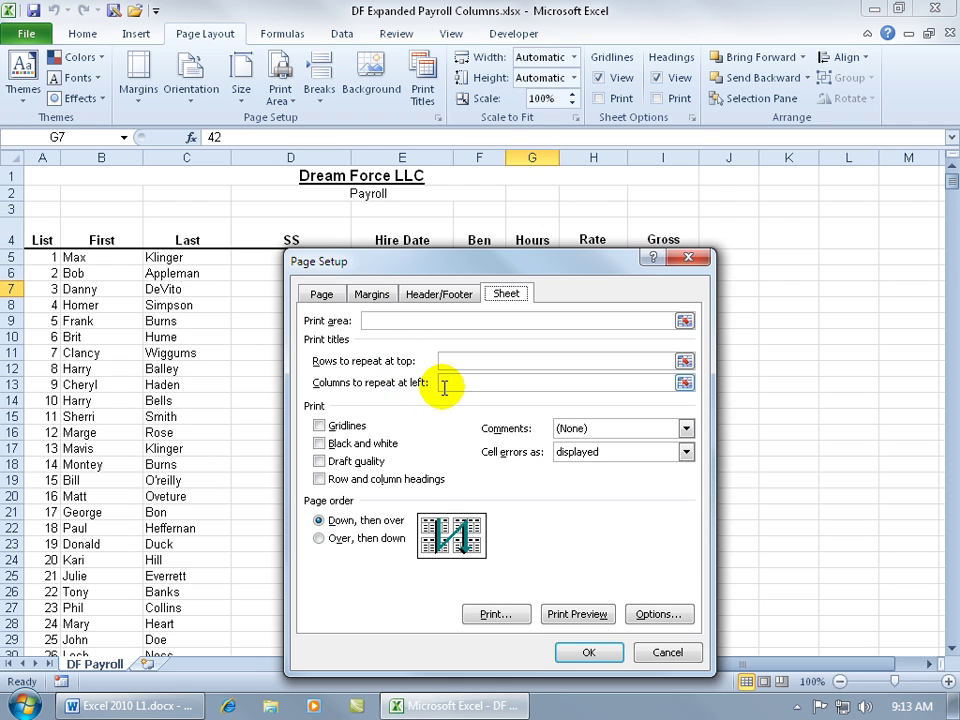
pyautogui.click(685, 382)
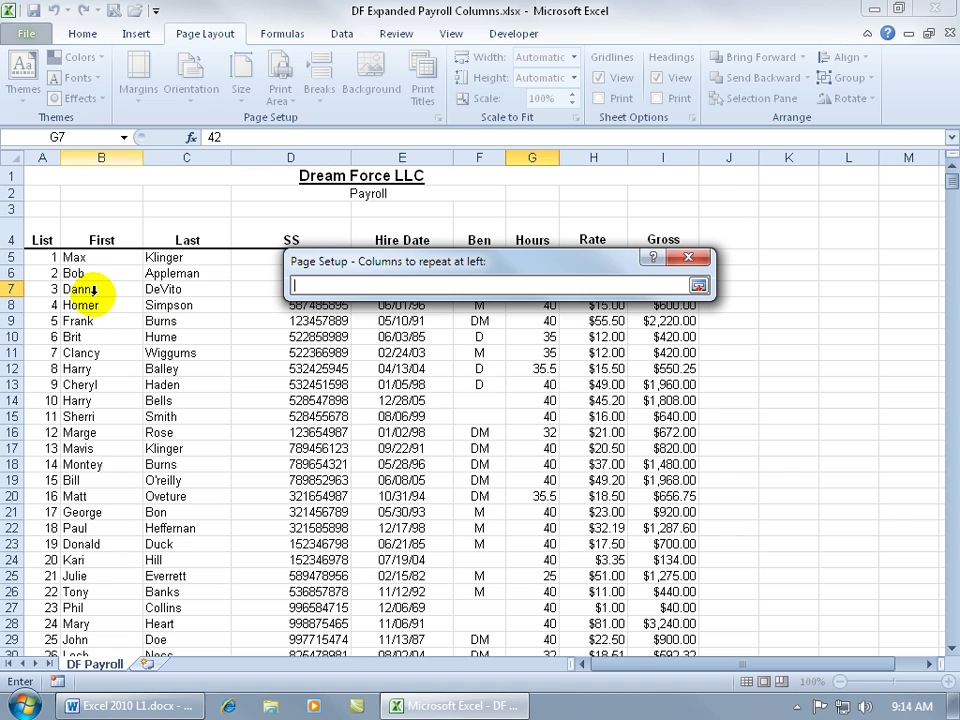
pyautogui.moveTo(105, 185); pyautogui.dragTo(103, 182)
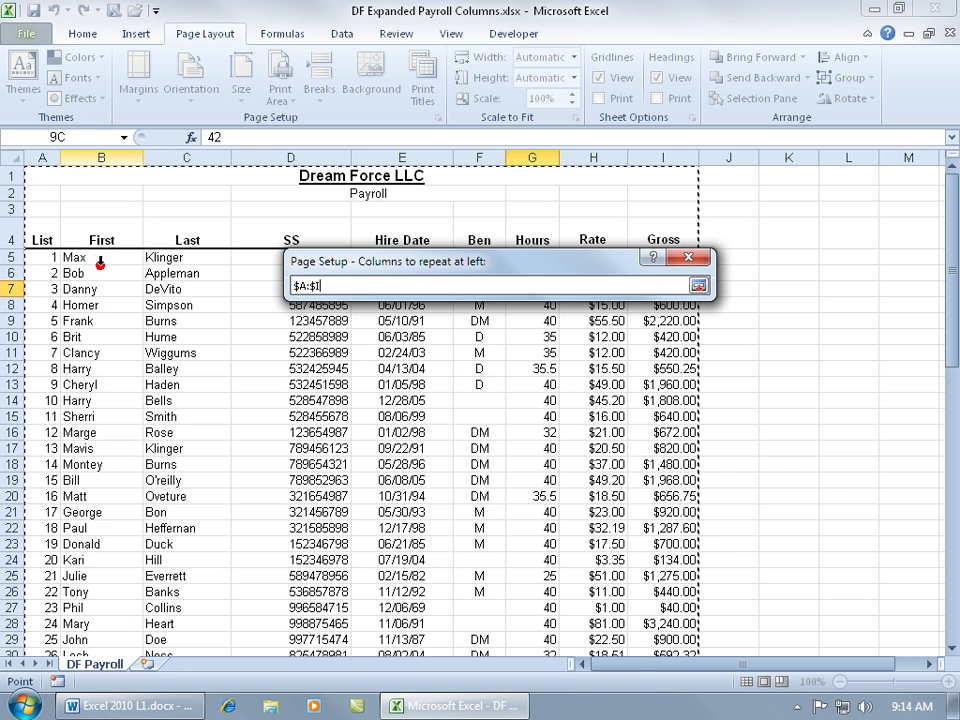
pyautogui.moveTo(100, 260); pyautogui.dragTo(100, 261)
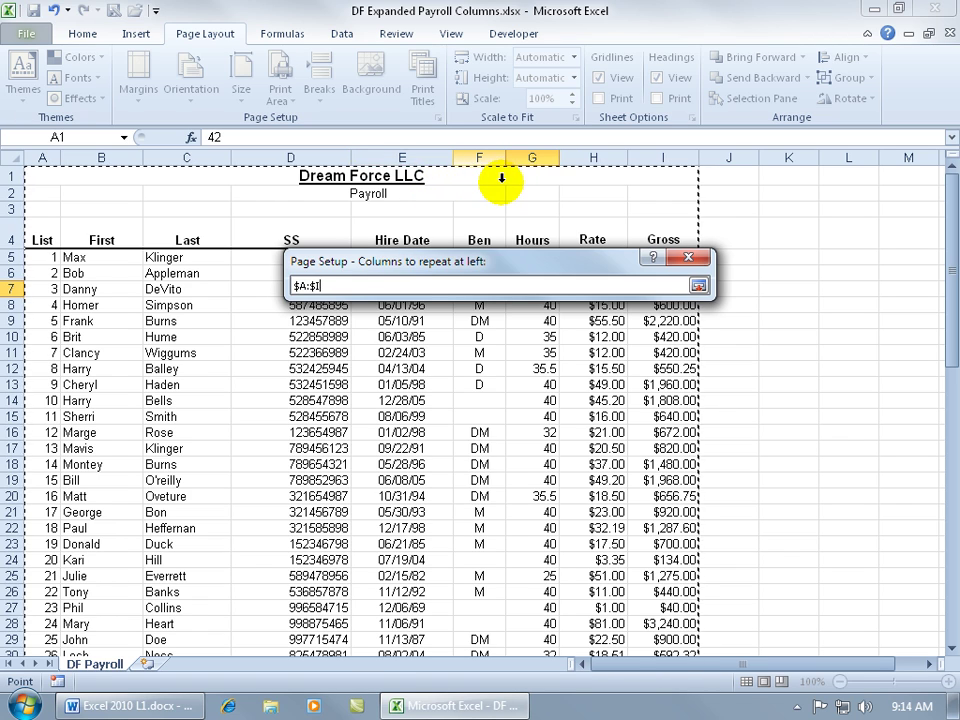
pyautogui.press('Return')
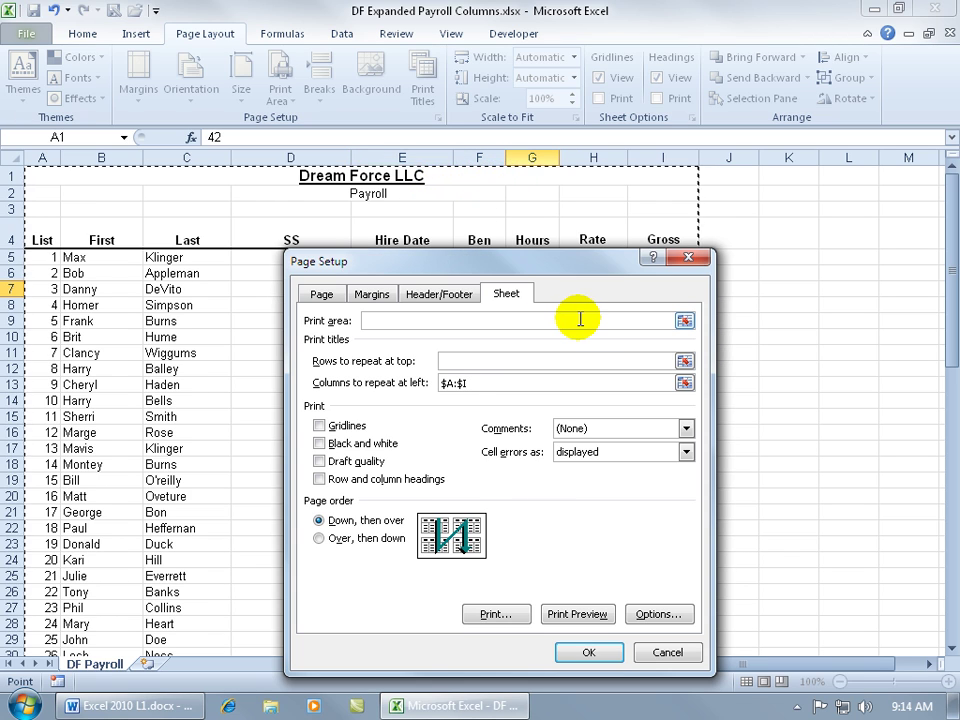
pyautogui.click(667, 652)
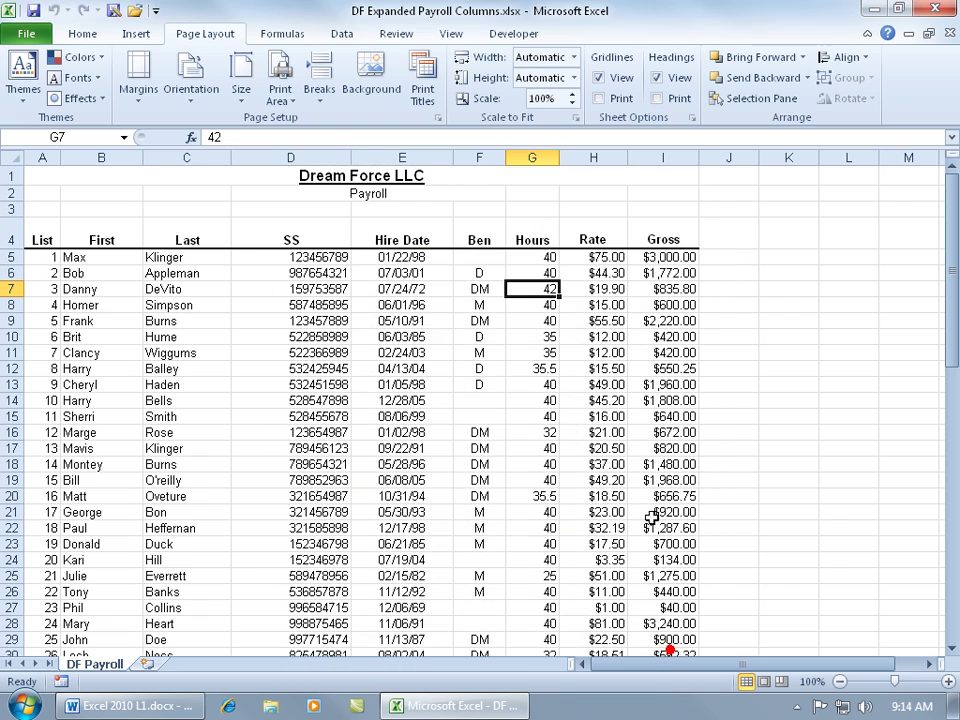
# Unmerge the Dream Force LLC title cells in row 1 and the Payroll subtitle cells in row 2
pyautogui.click(362, 176)
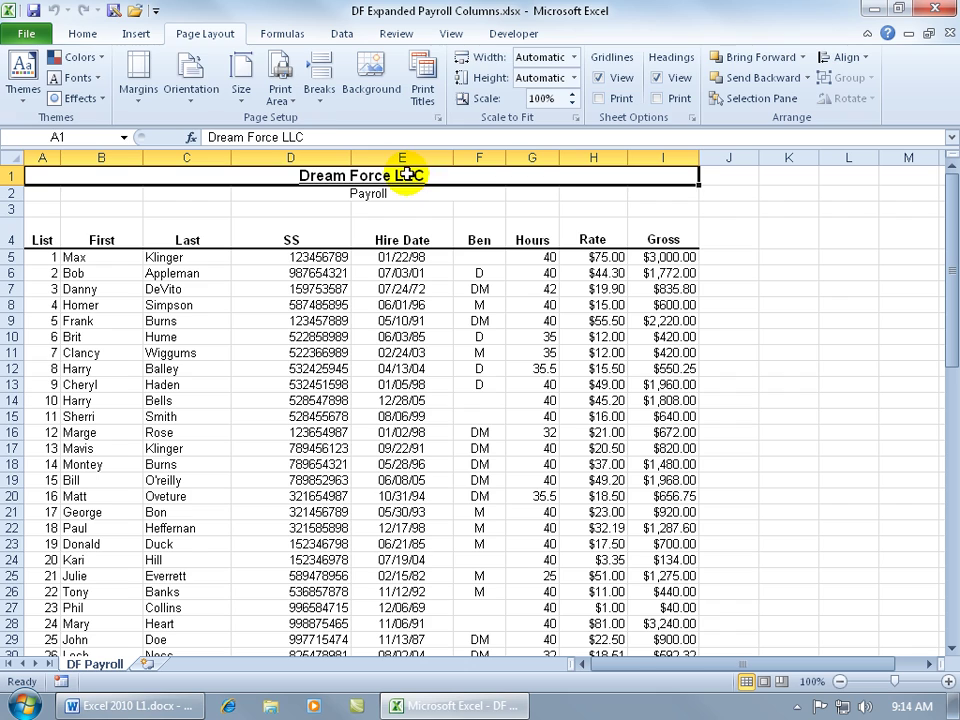
pyautogui.click(82, 33)
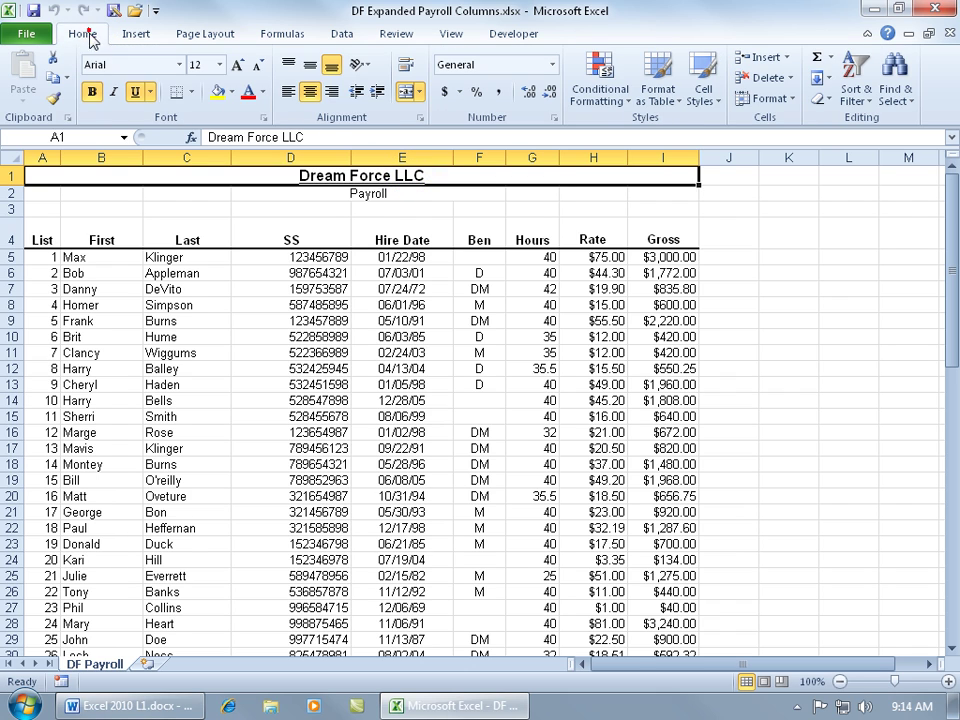
pyautogui.click(408, 93)
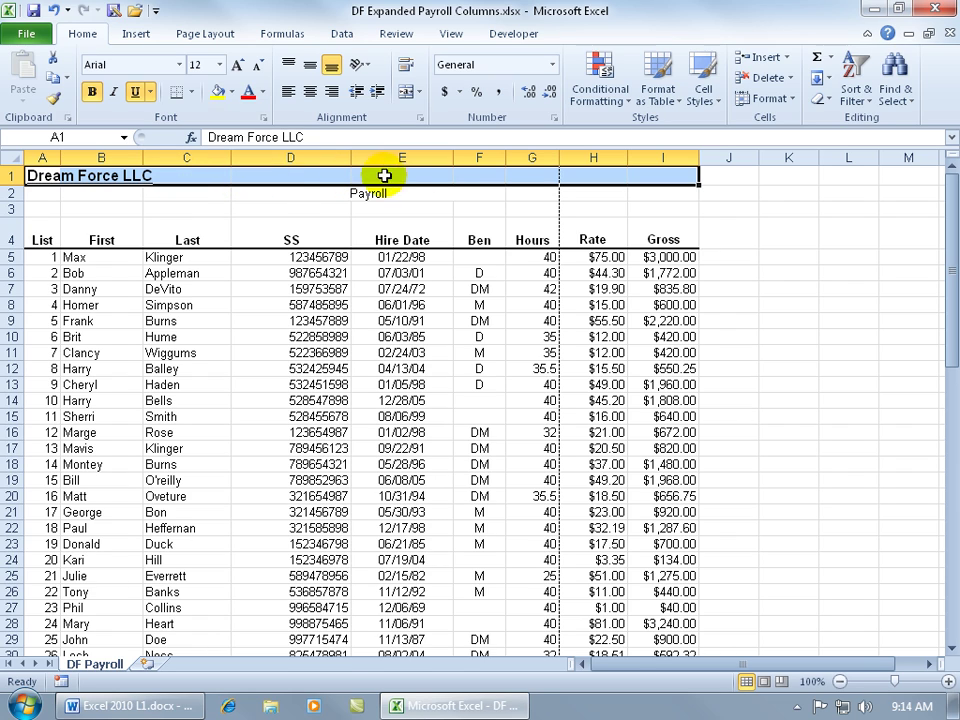
pyautogui.click(44, 180)
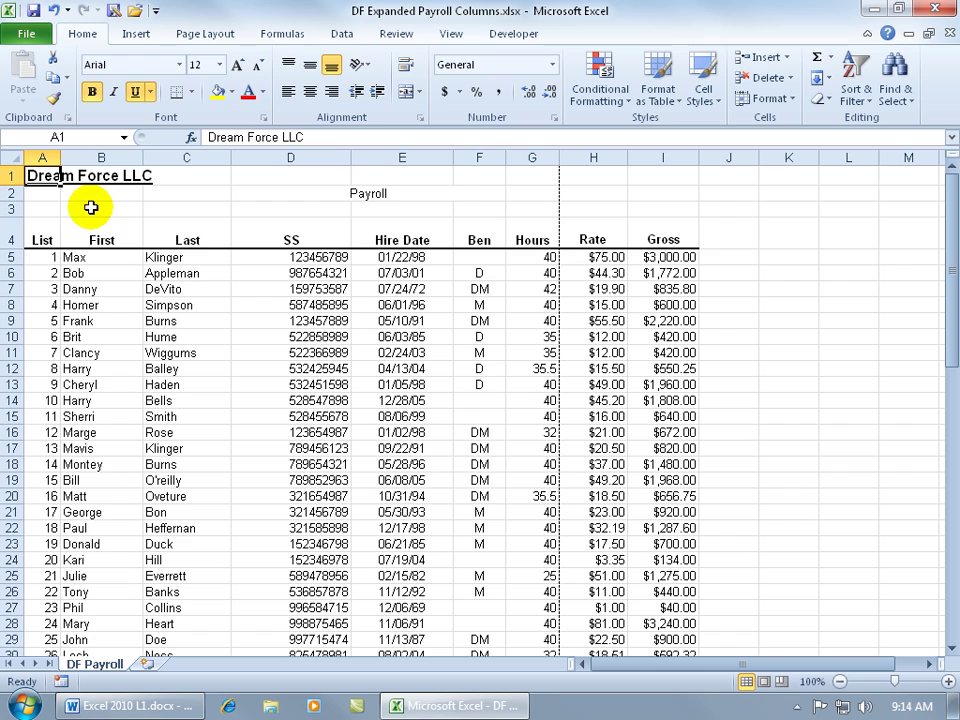
pyautogui.click(357, 193)
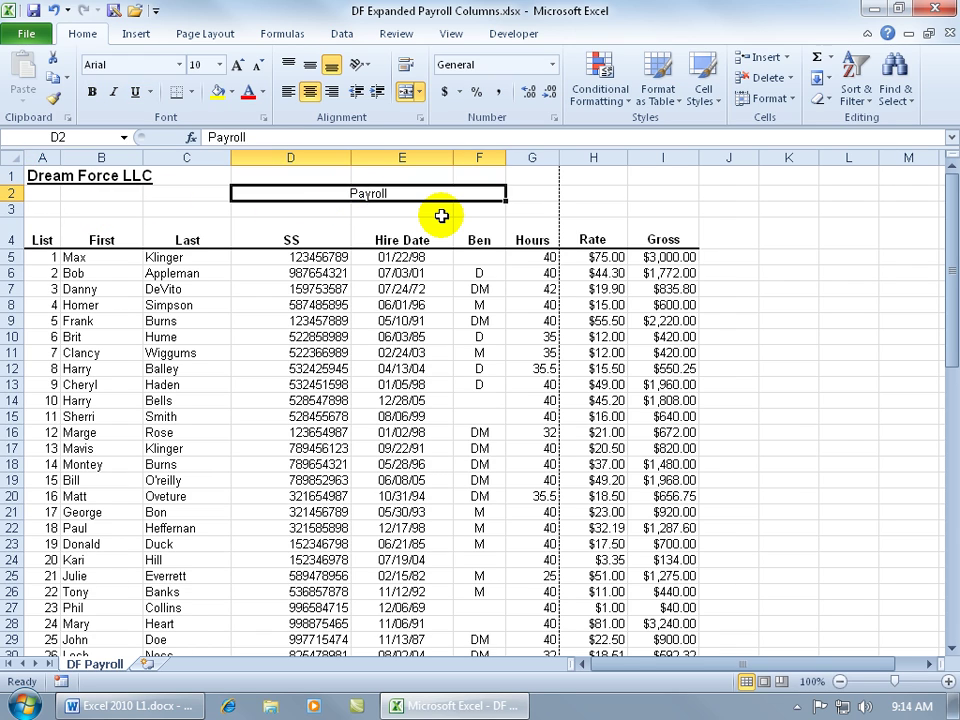
pyautogui.click(407, 91)
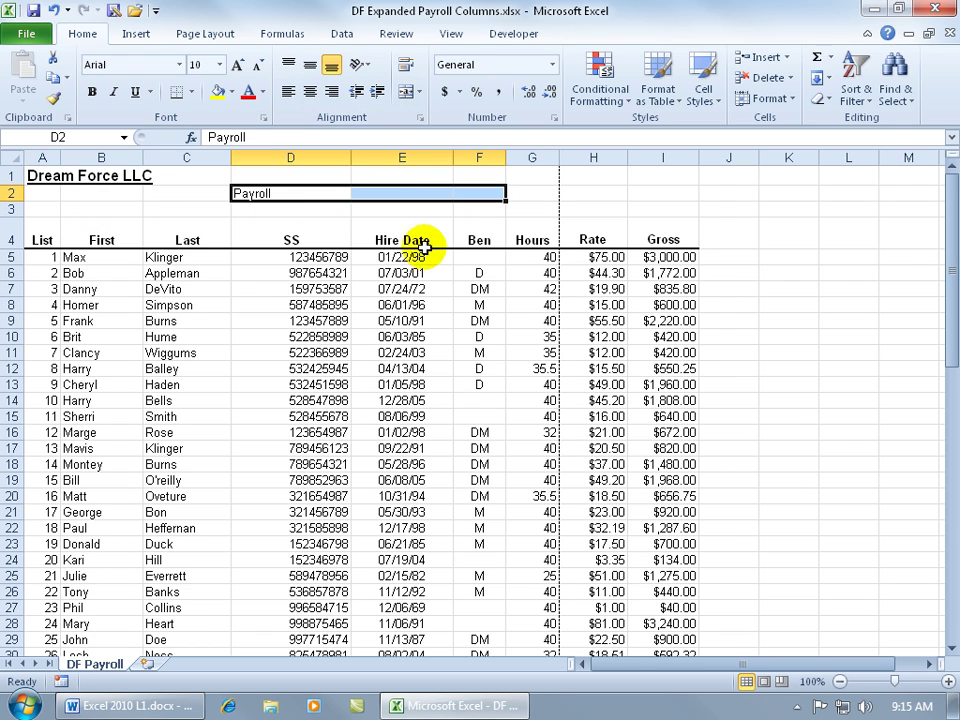
pyautogui.click(268, 224)
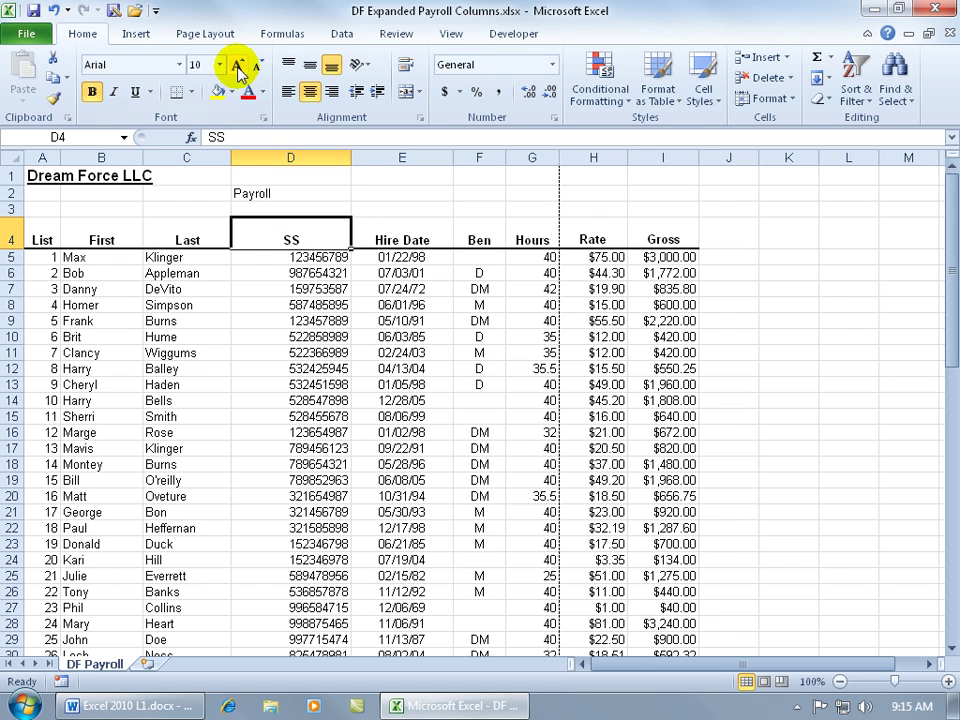
# Set columns B and C ($B:$C) to repeat at the left of printed pages and preview the printout through page 3
pyautogui.click(222, 34)
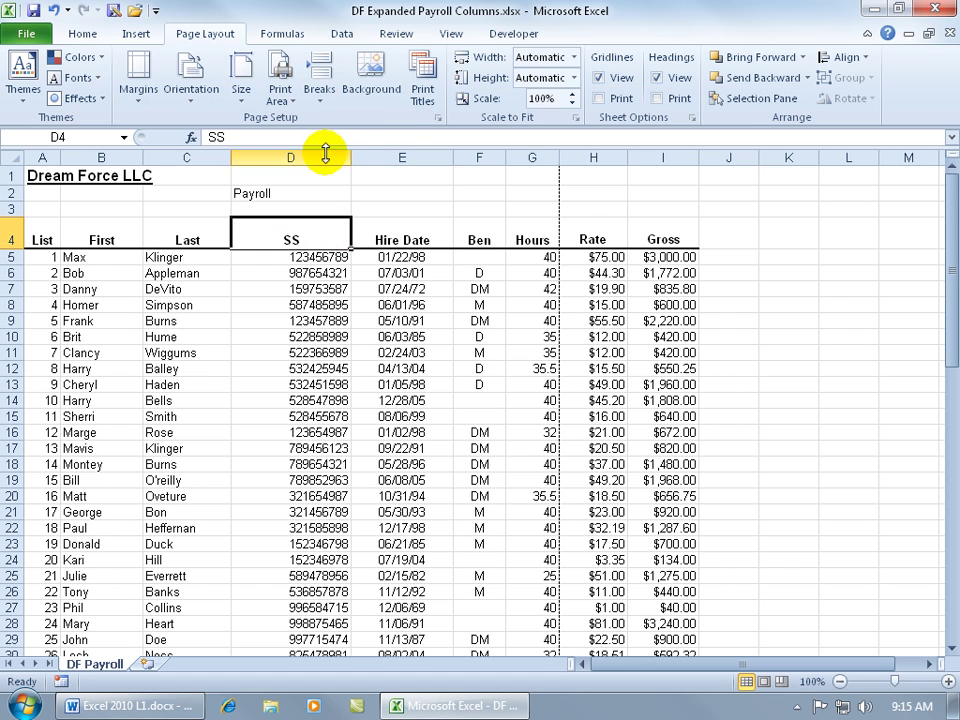
pyautogui.click(422, 90)
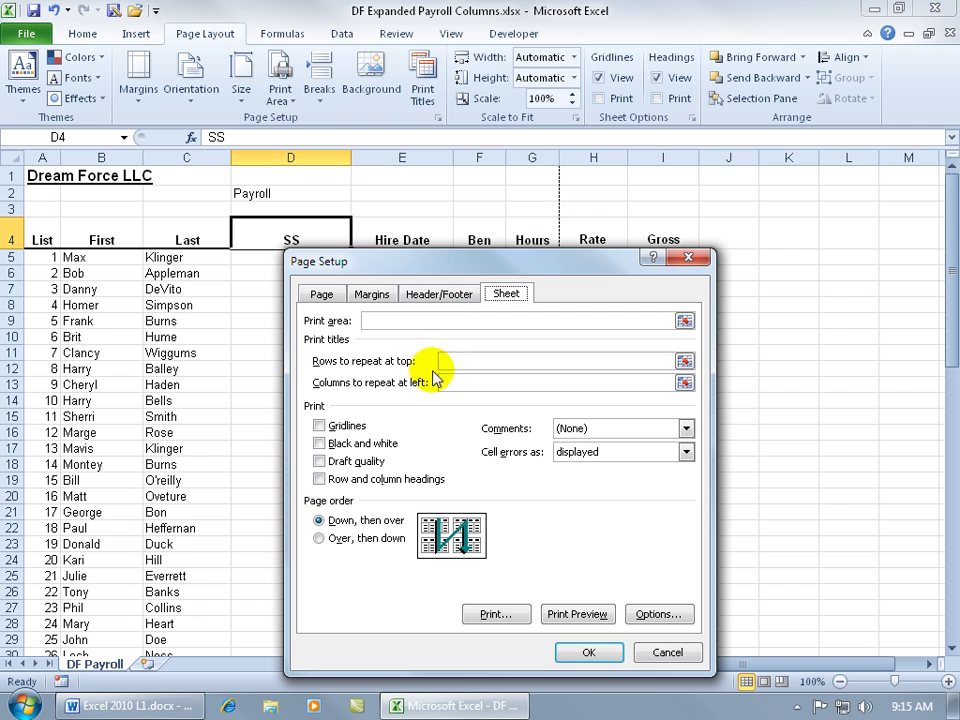
pyautogui.click(684, 382)
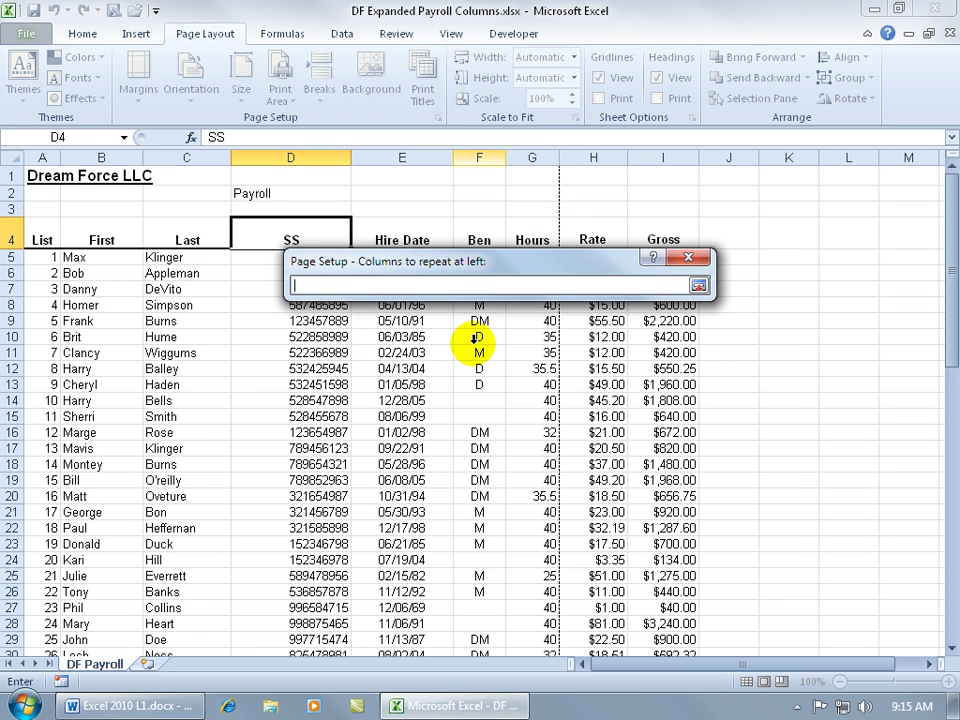
pyautogui.moveTo(108, 232); pyautogui.dragTo(184, 230)
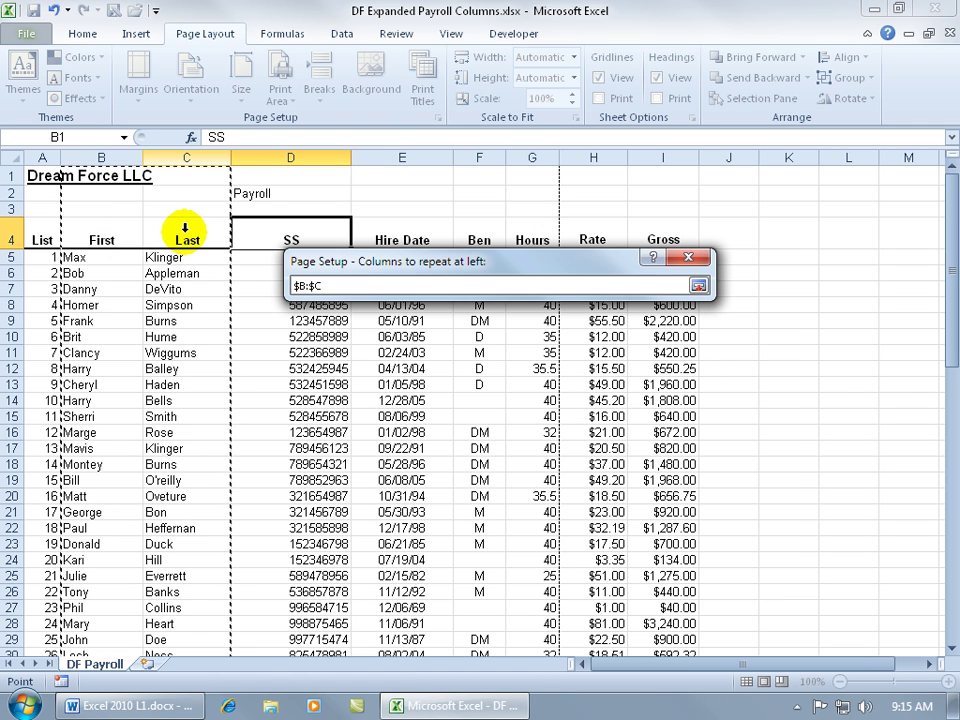
pyautogui.press('Return')
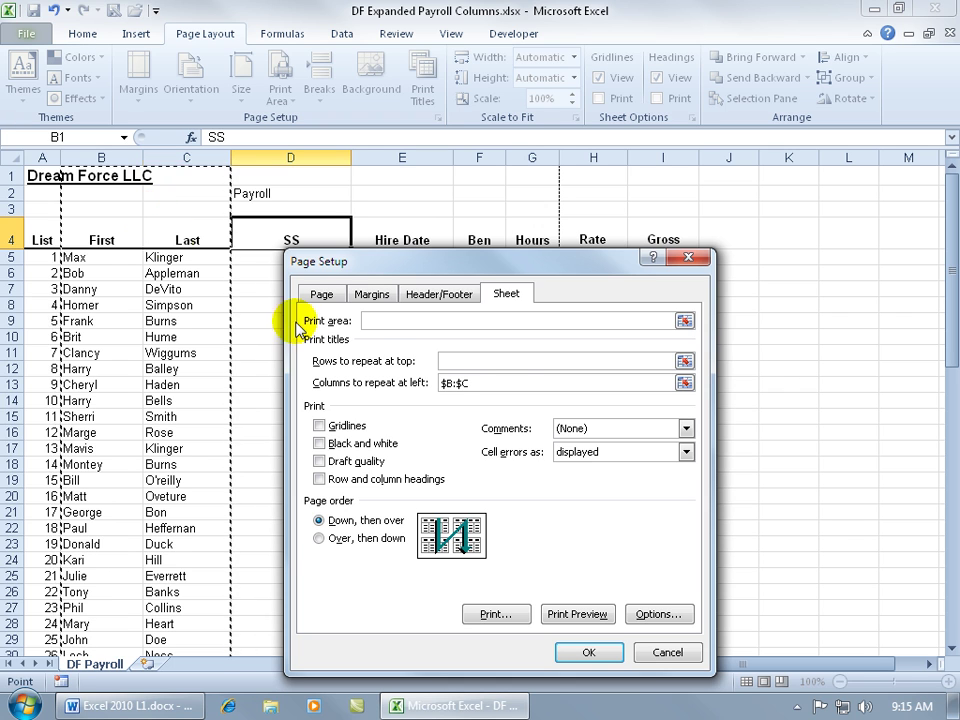
pyautogui.click(590, 614)
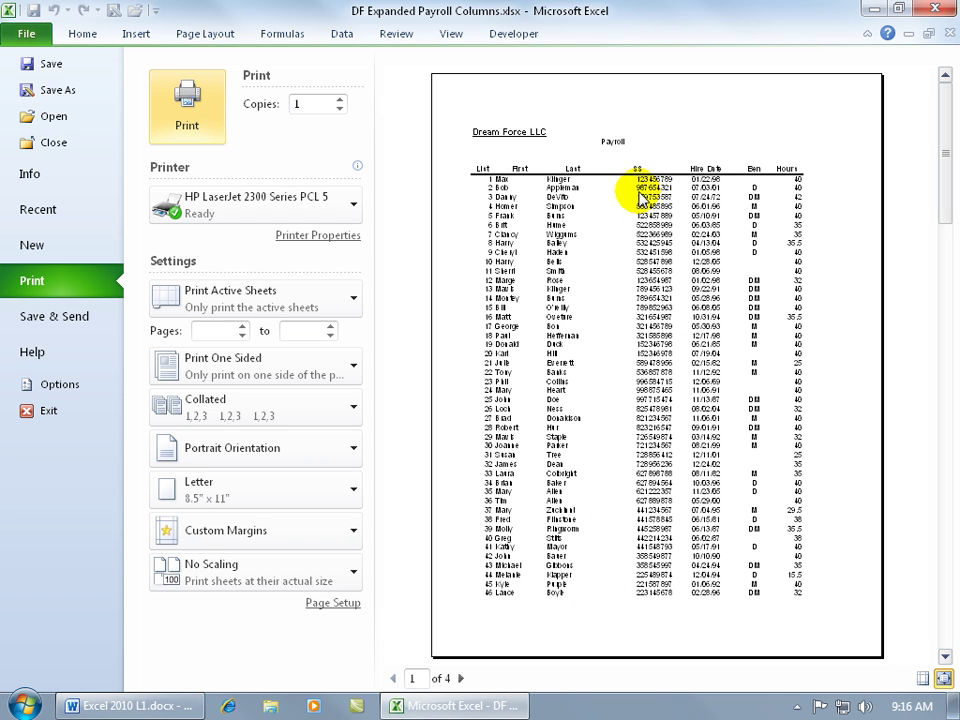
pyautogui.click(462, 679)
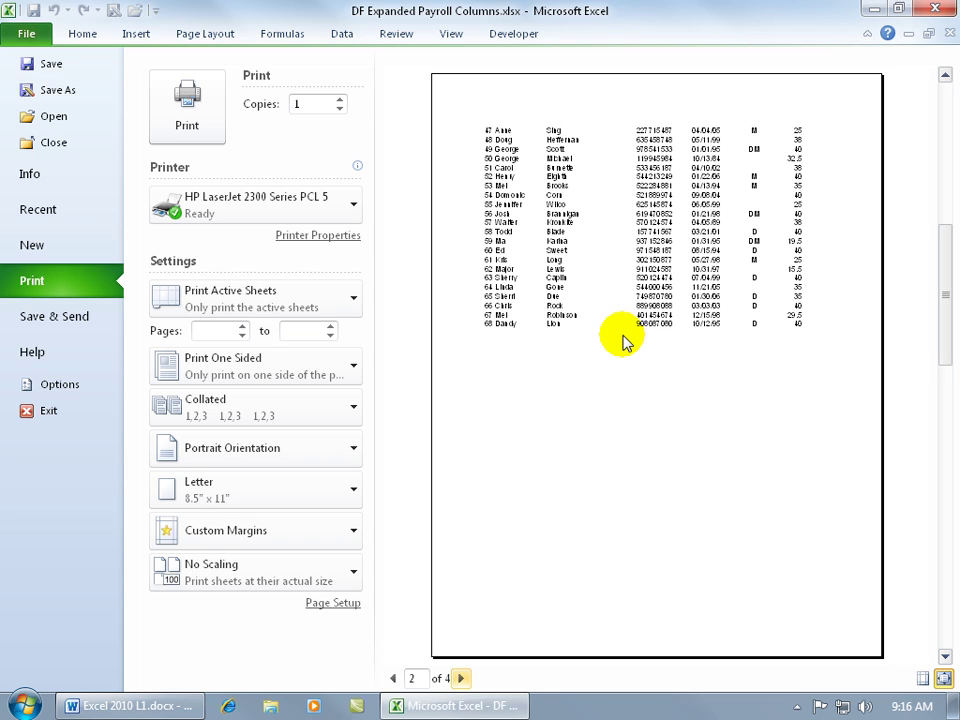
pyautogui.click(462, 678)
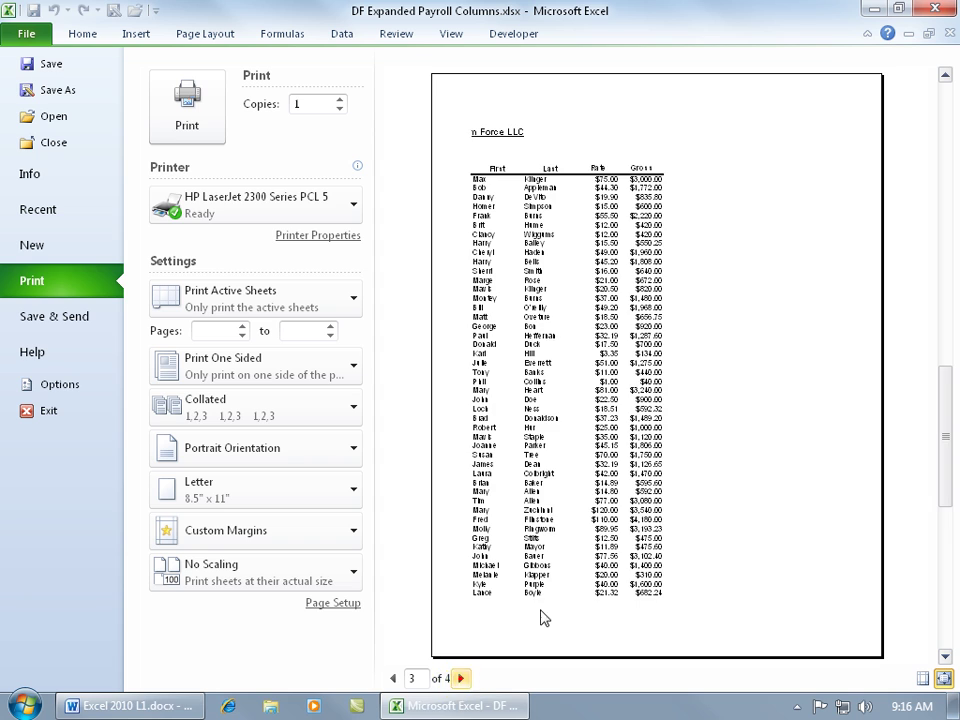